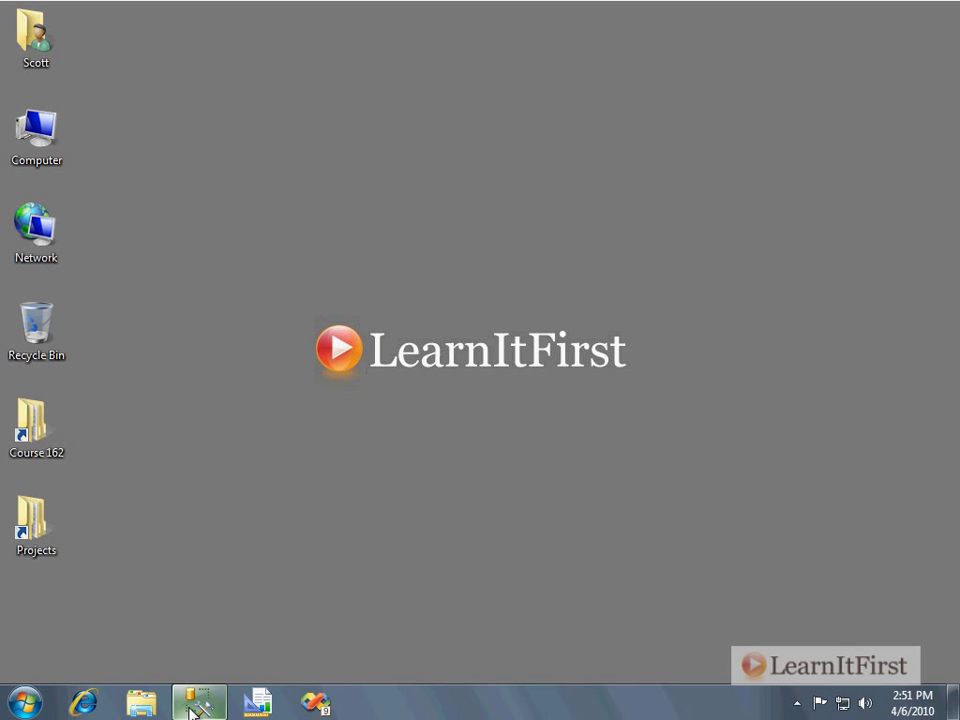
Open Ch05_15_DocumentMaps.sql from the C:\Course 162\Course Files\Chapter05 folder
click(143, 705)
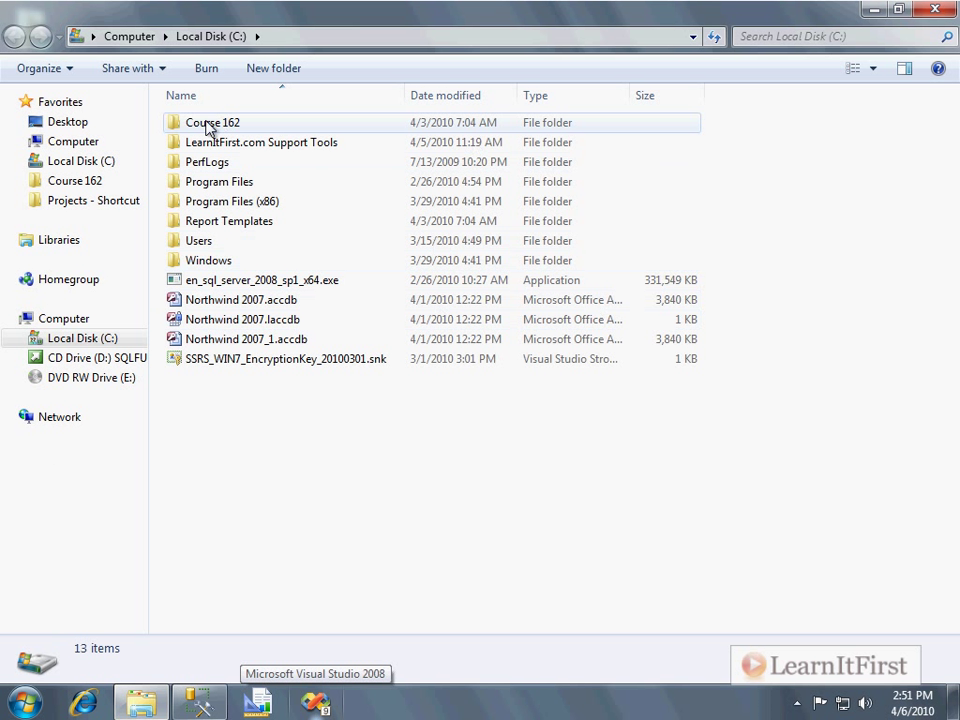
double_click(209, 124)
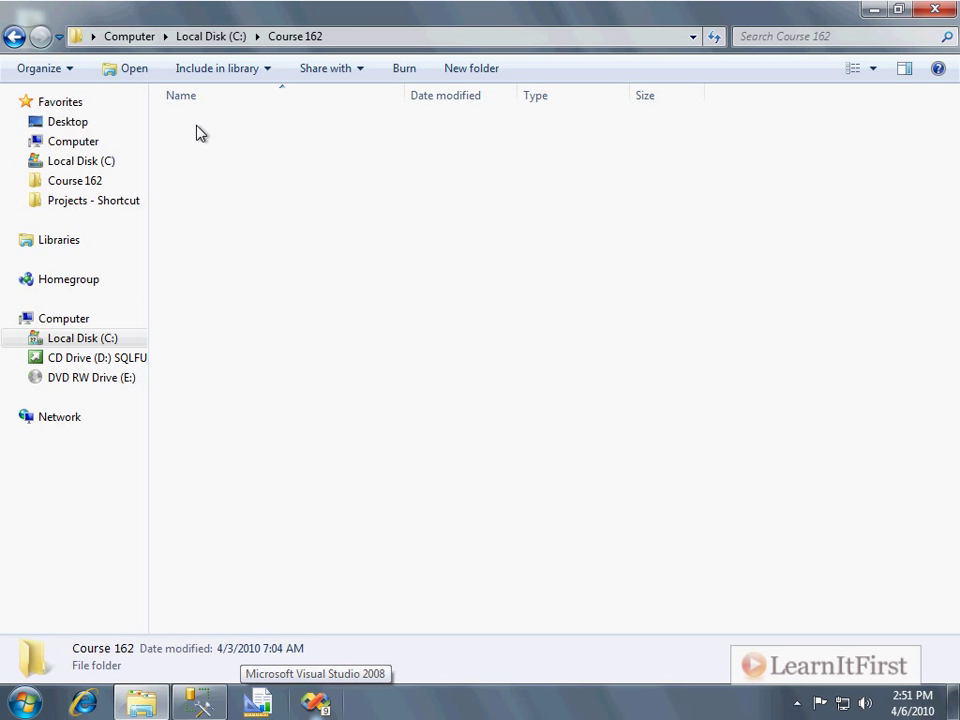
double_click(215, 124)
click(210, 164)
double_click(209, 164)
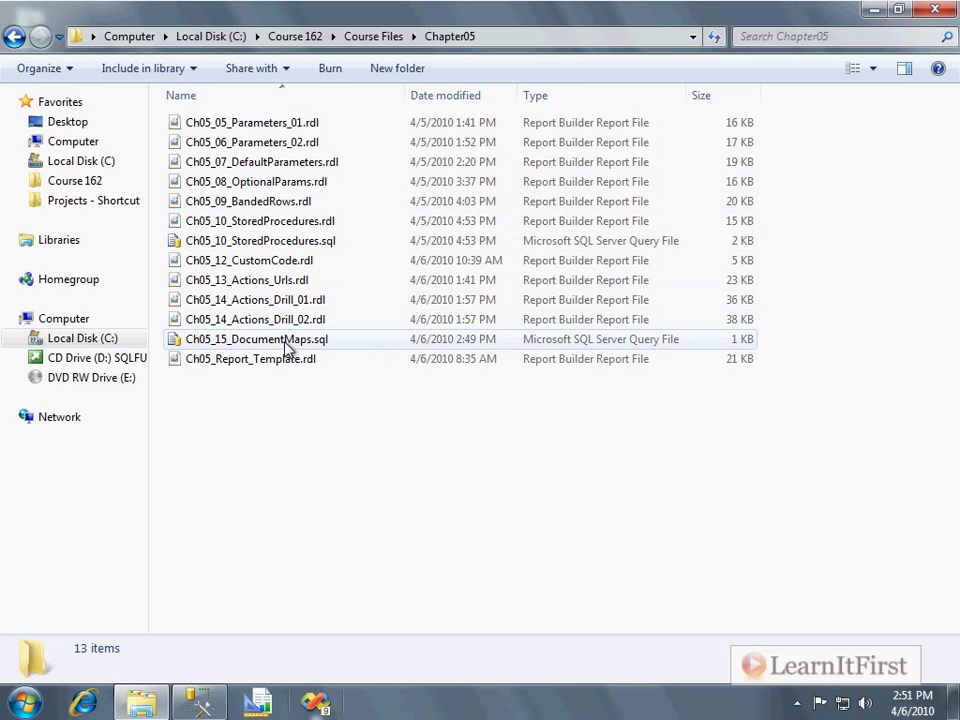
double_click(340, 630)
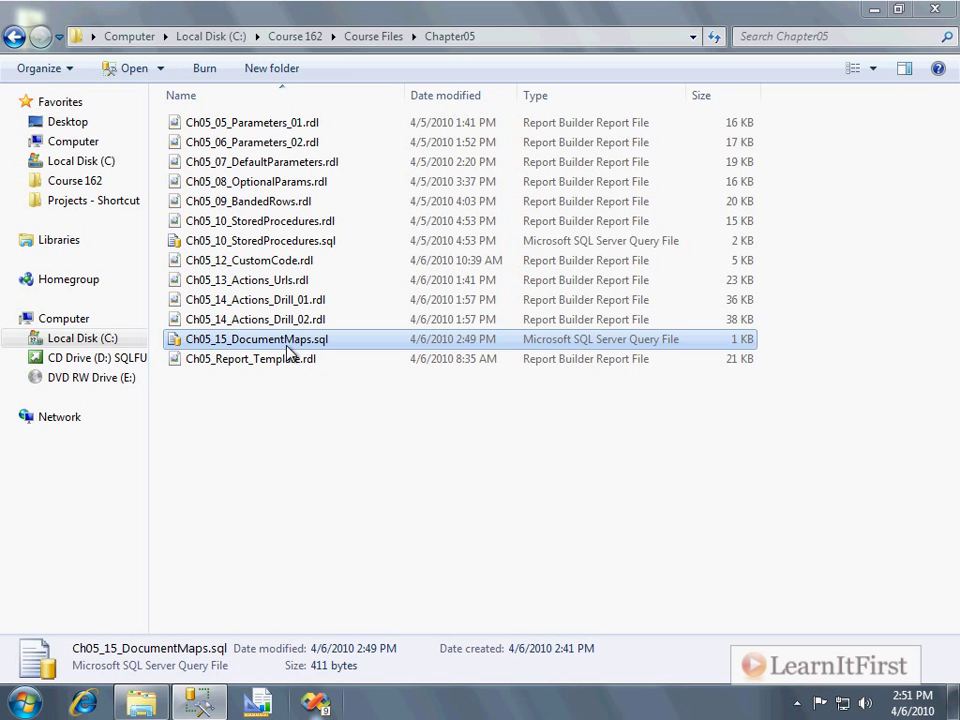
Run the query, enlarge the results area, and inspect the ProductName, Category and MainCategory columns
click(487, 264)
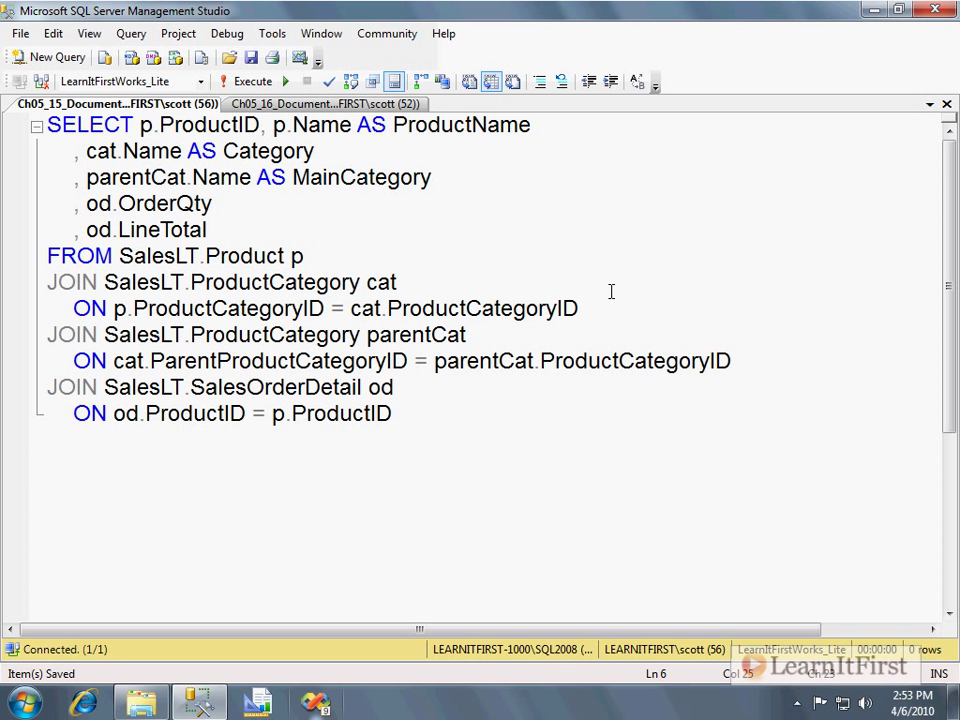
key(F5)
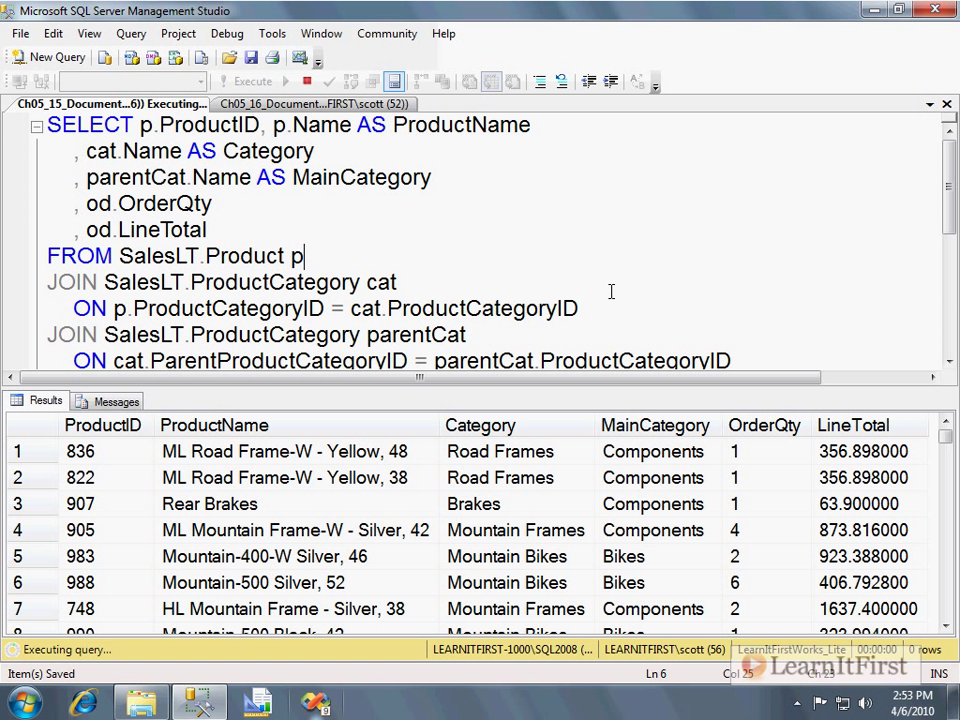
mouse_move(309, 388)
mouse_down()
mouse_move(293, 387)
mouse_move(310, 225)
mouse_up()
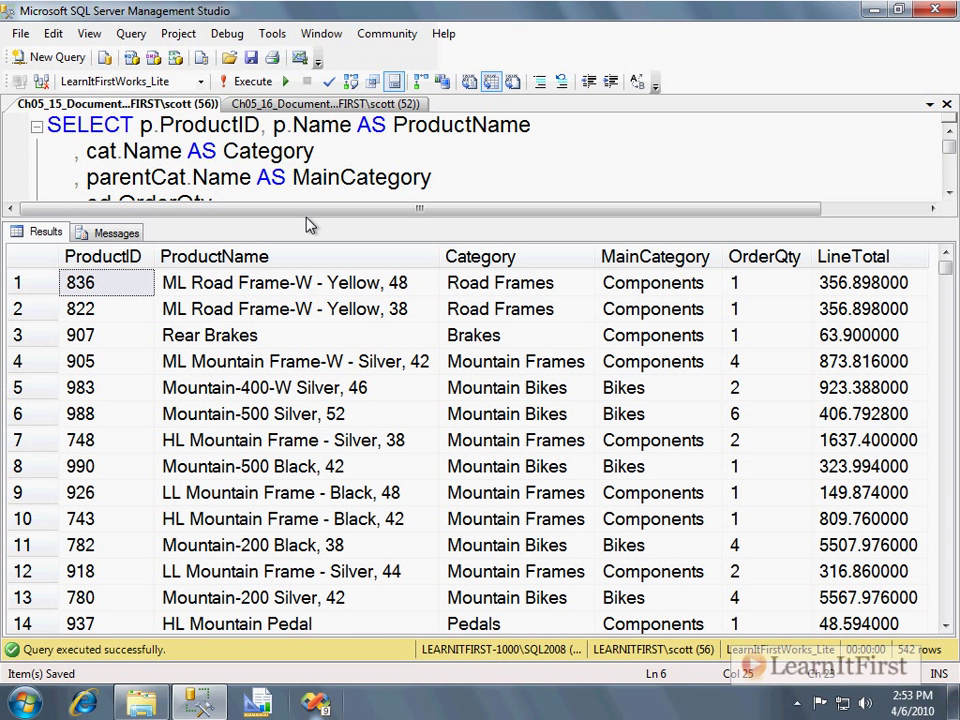
click(316, 257)
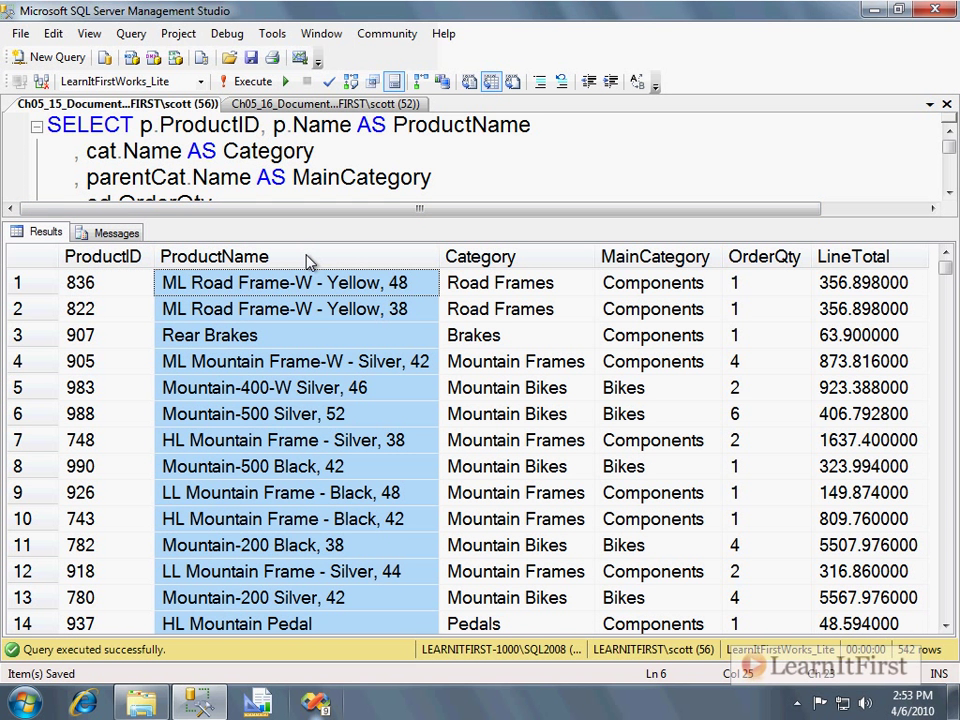
click(518, 258)
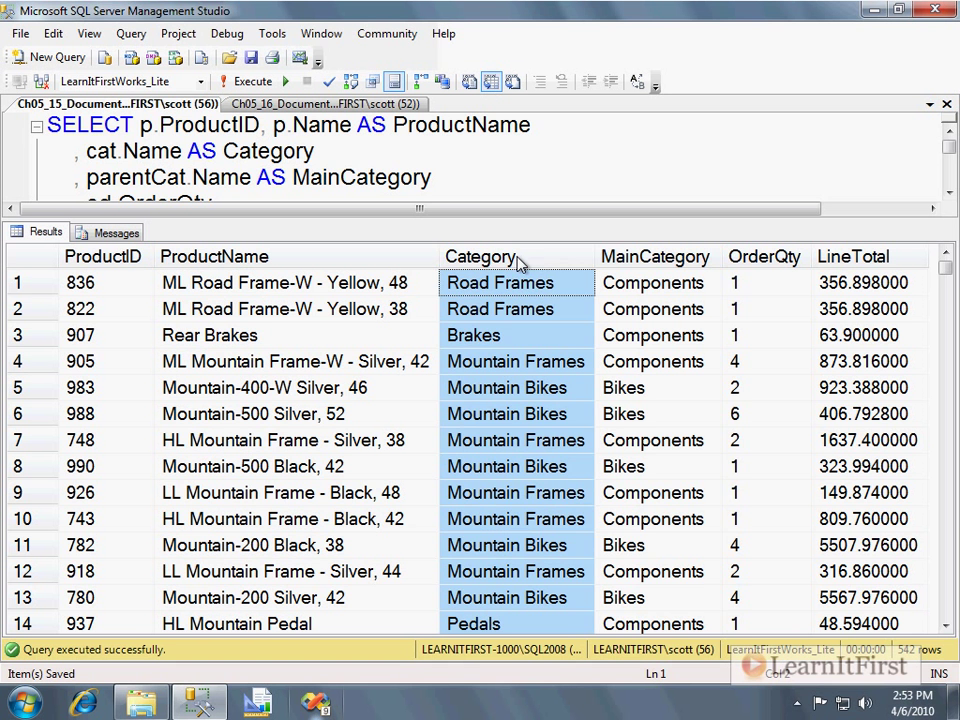
click(672, 260)
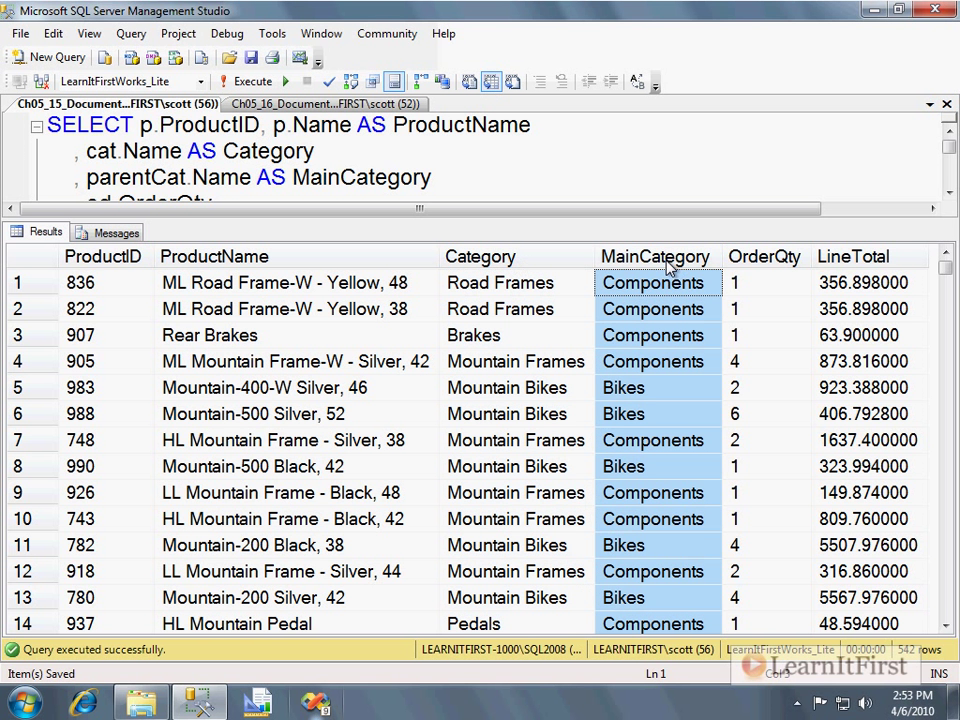
click(526, 262)
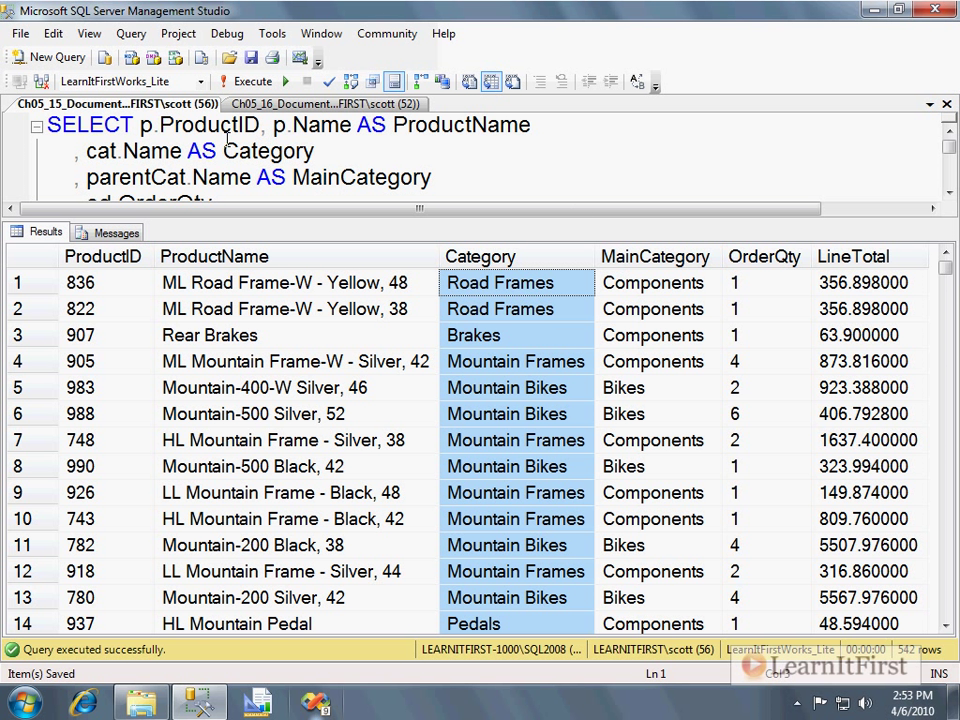
Change the cat.Name column alias to Subcategory and rerun the query
click(224, 150)
text(Sub)
key(Delete)
text(c)
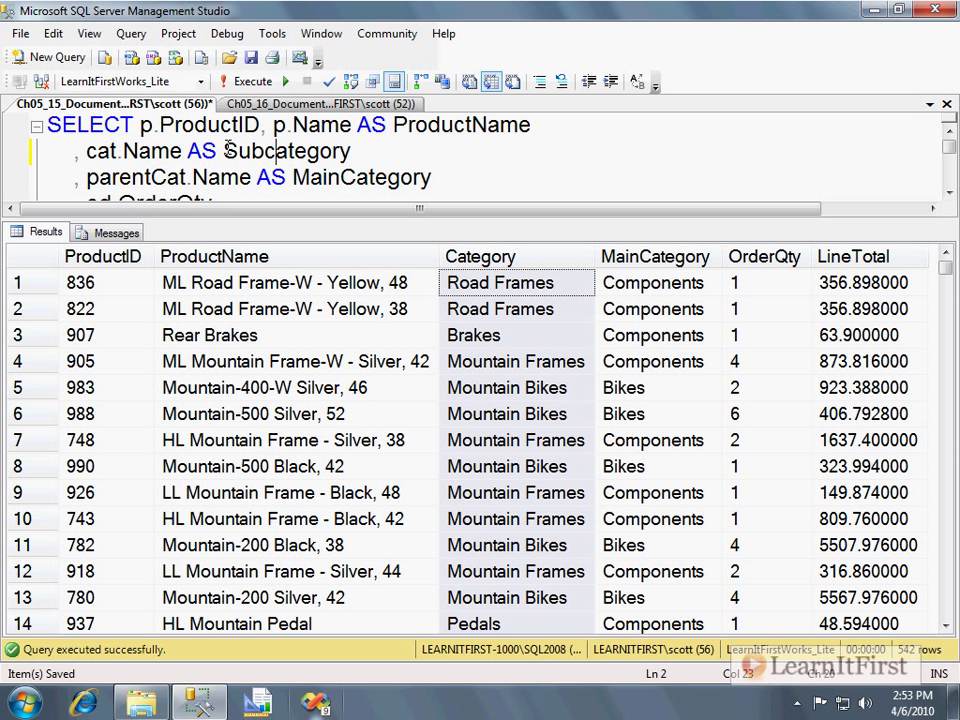
drag(292, 177, 339, 178)
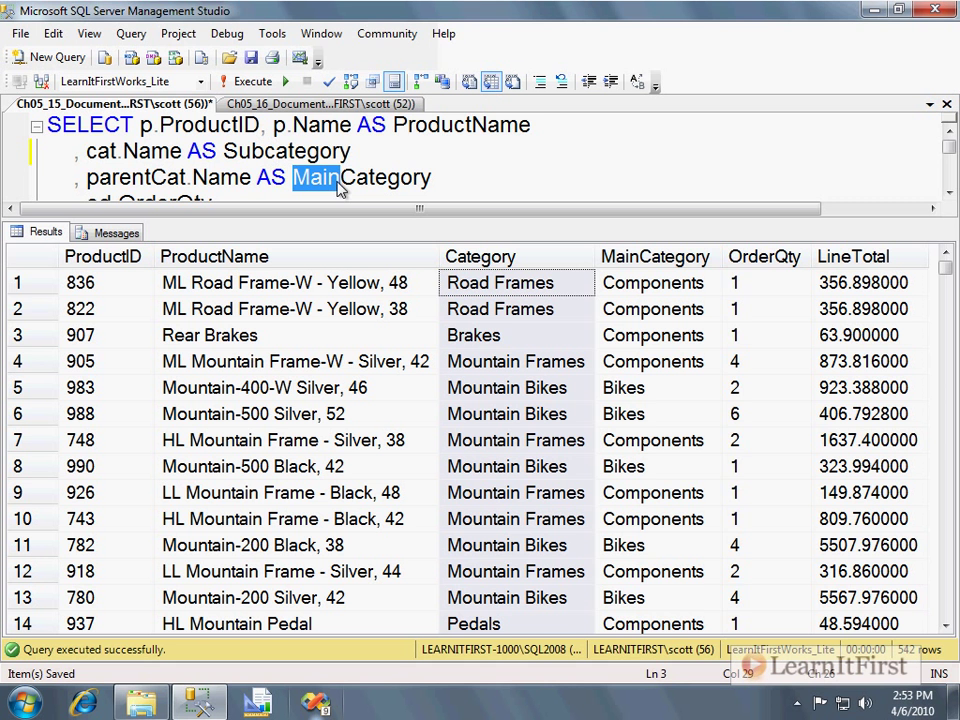
click(495, 171)
key(F5)
Examine the Subcategory column and the Rear Brakes row's subcategory, main category, order quantity and line total
click(535, 258)
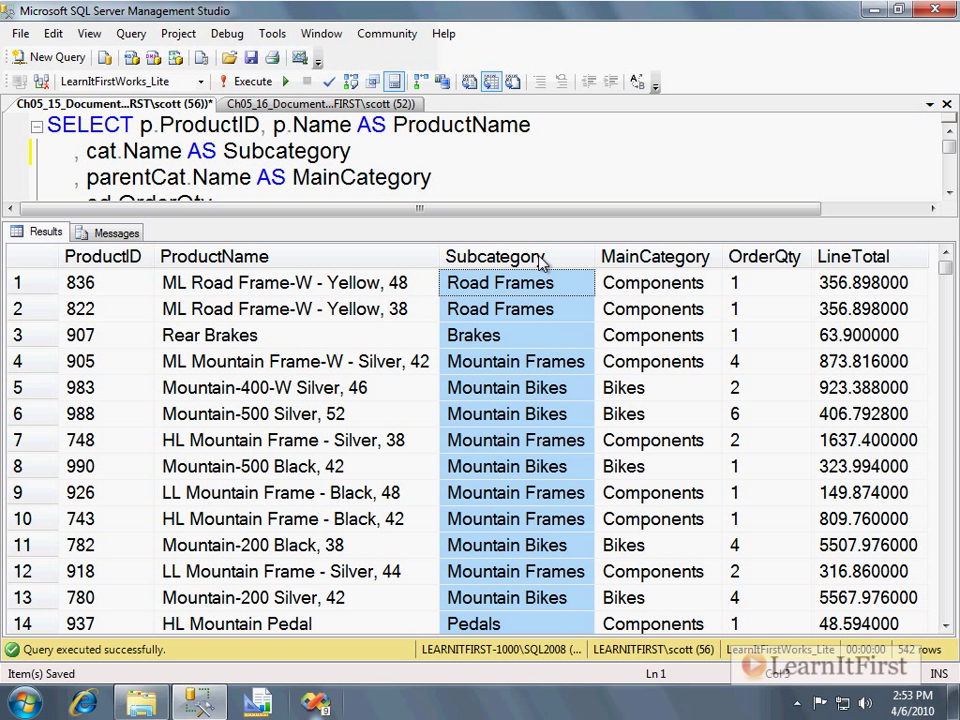
click(283, 340)
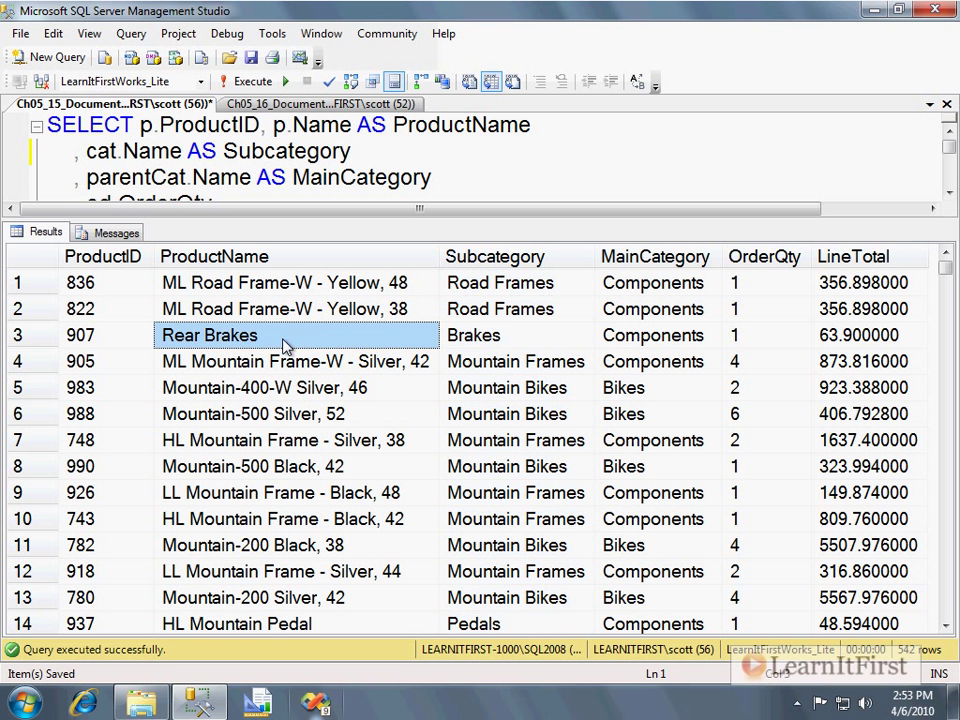
click(497, 340)
click(645, 338)
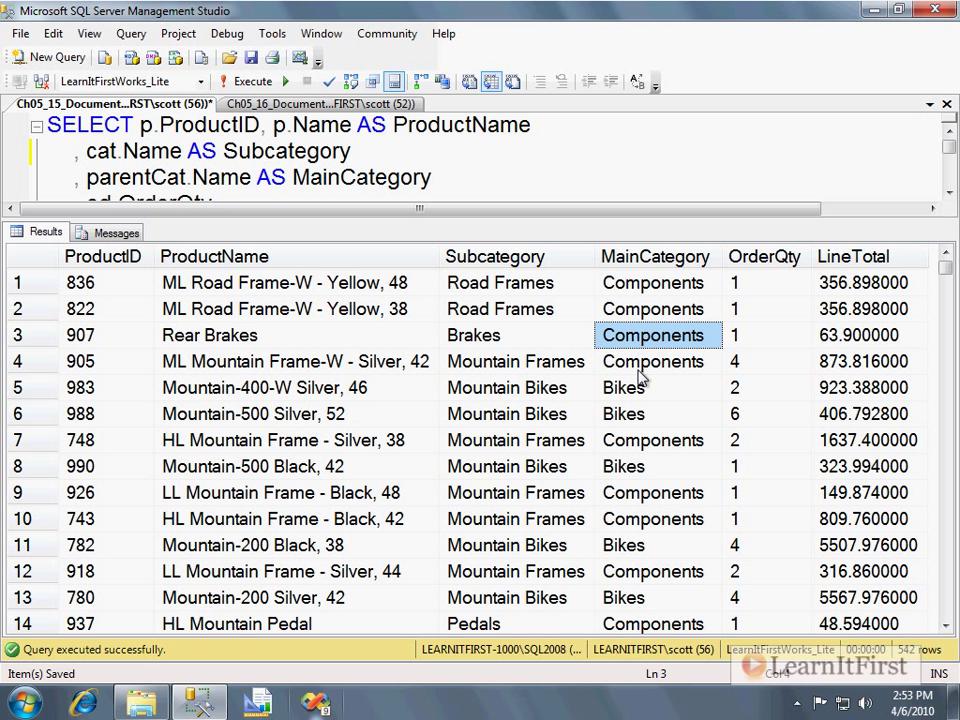
click(47, 336)
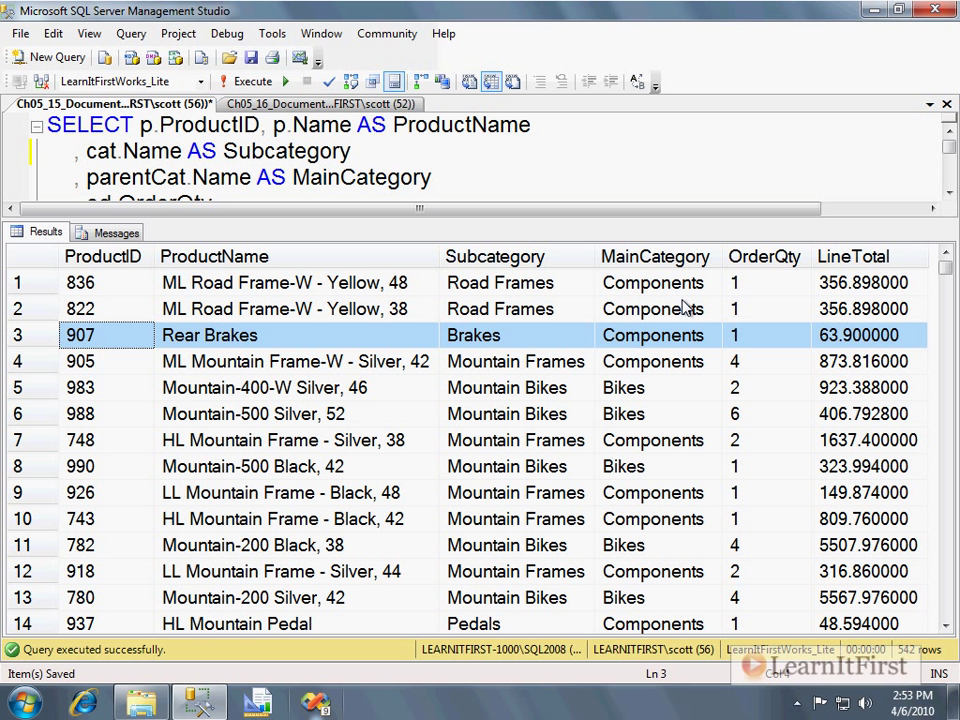
click(757, 344)
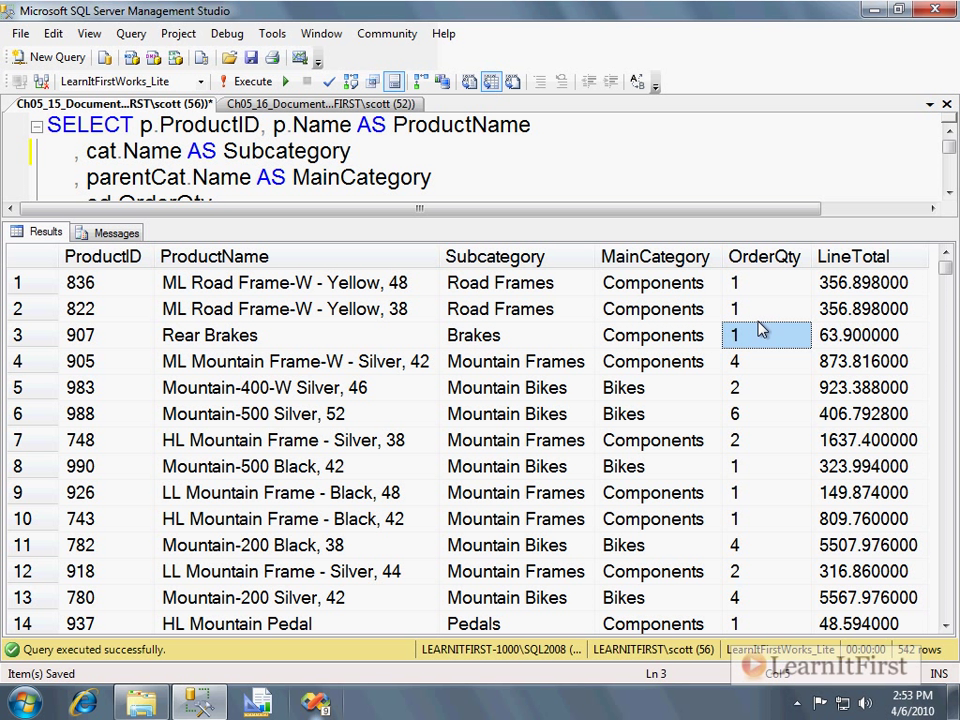
click(880, 340)
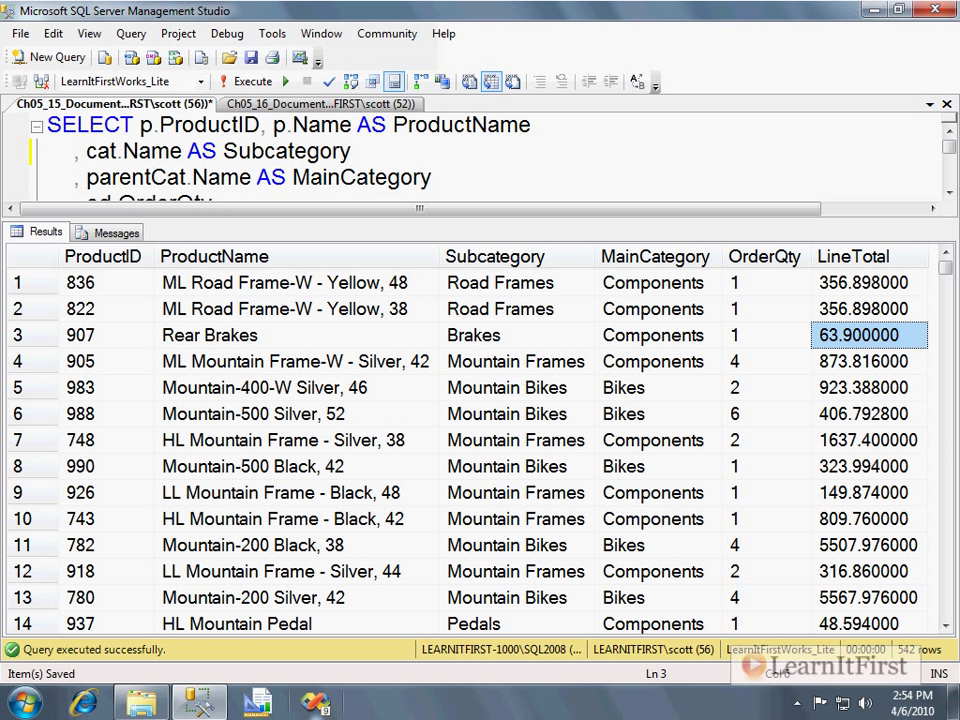
Launch Report Builder 2.0
click(256, 704)
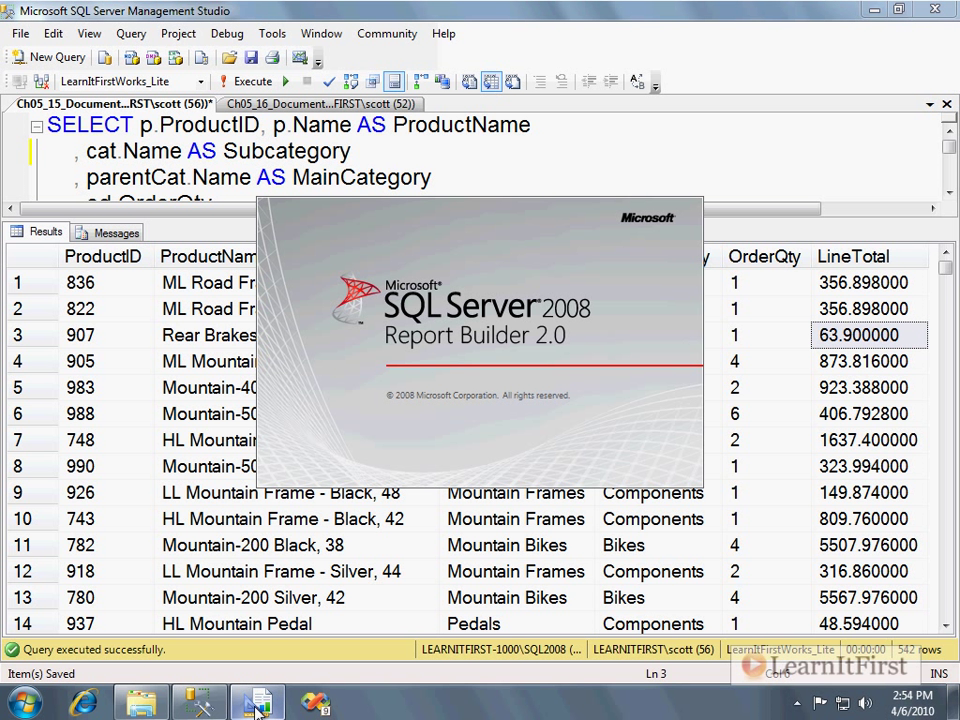
Save the edited Ch05_15 query in Management Studio and close the Ch05_16 query
click(458, 141)
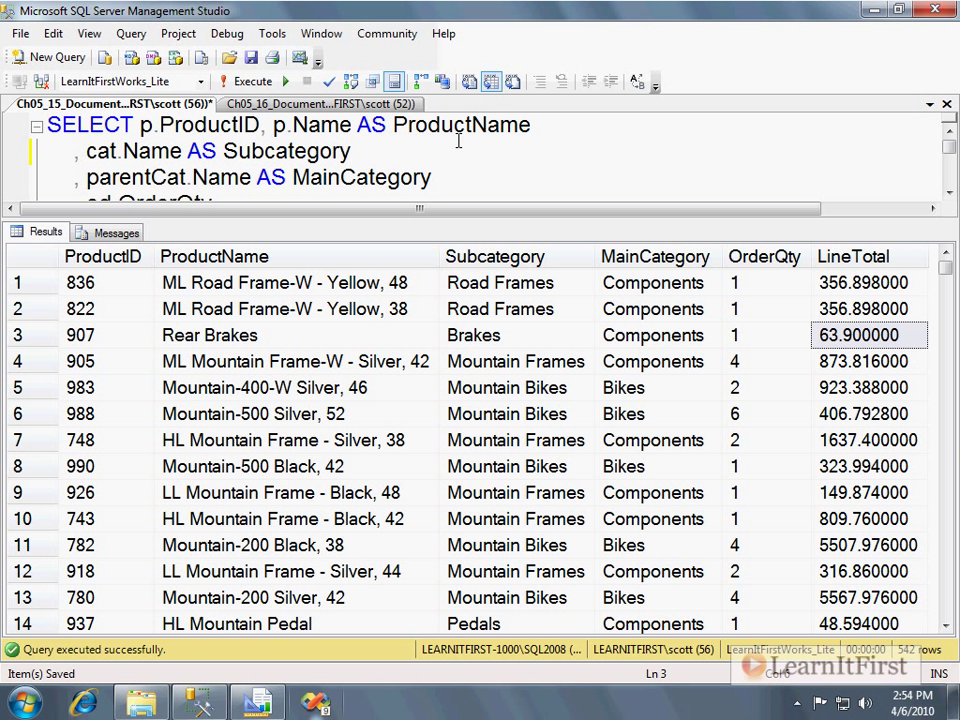
click(335, 104)
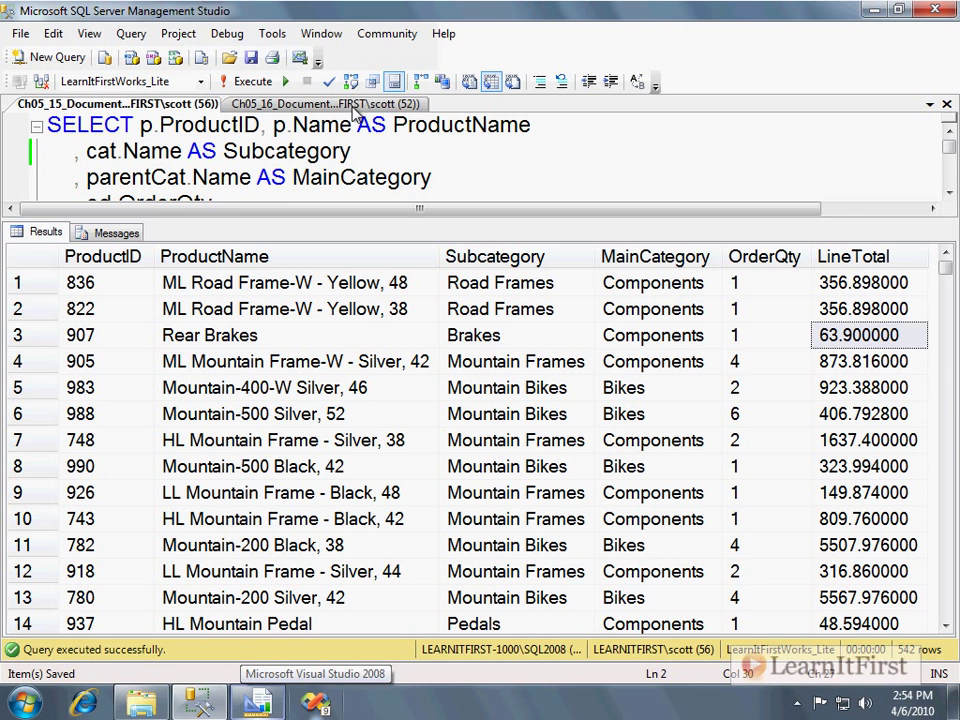
click(946, 105)
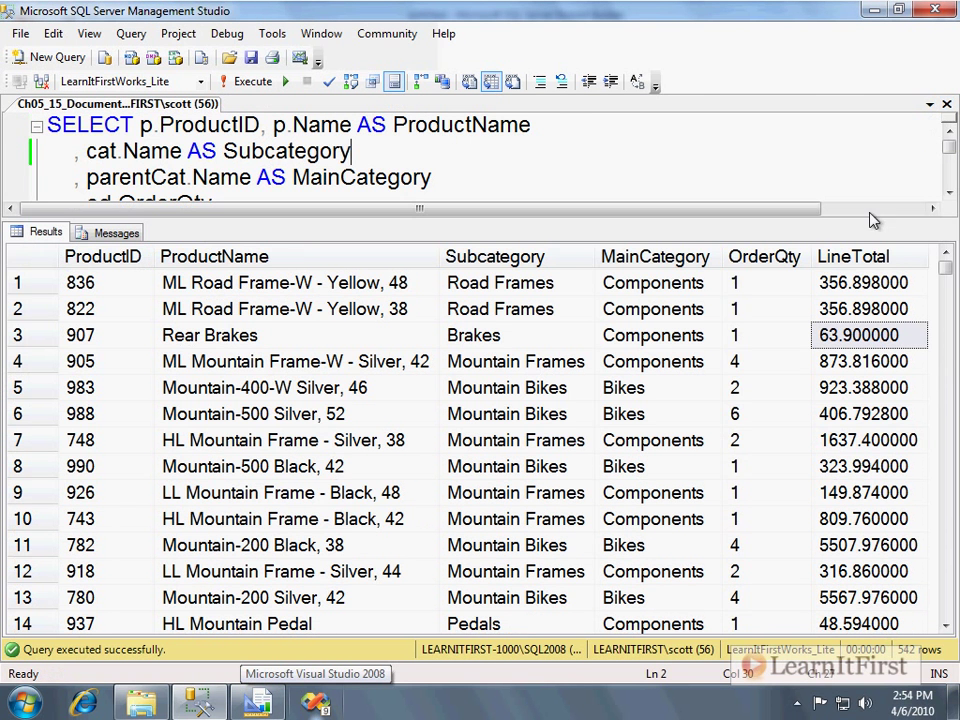
Switch to Report Builder and add a data source named Production that uses the shared Production connection
click(272, 700)
click(26, 177)
click(35, 206)
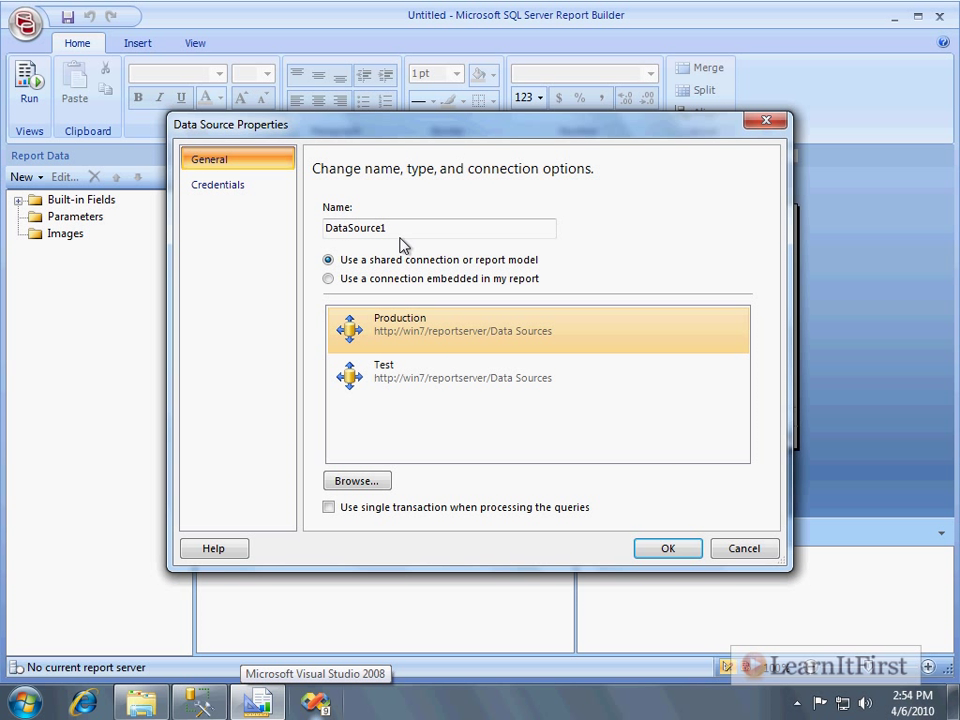
double_click(403, 236)
text(Production)
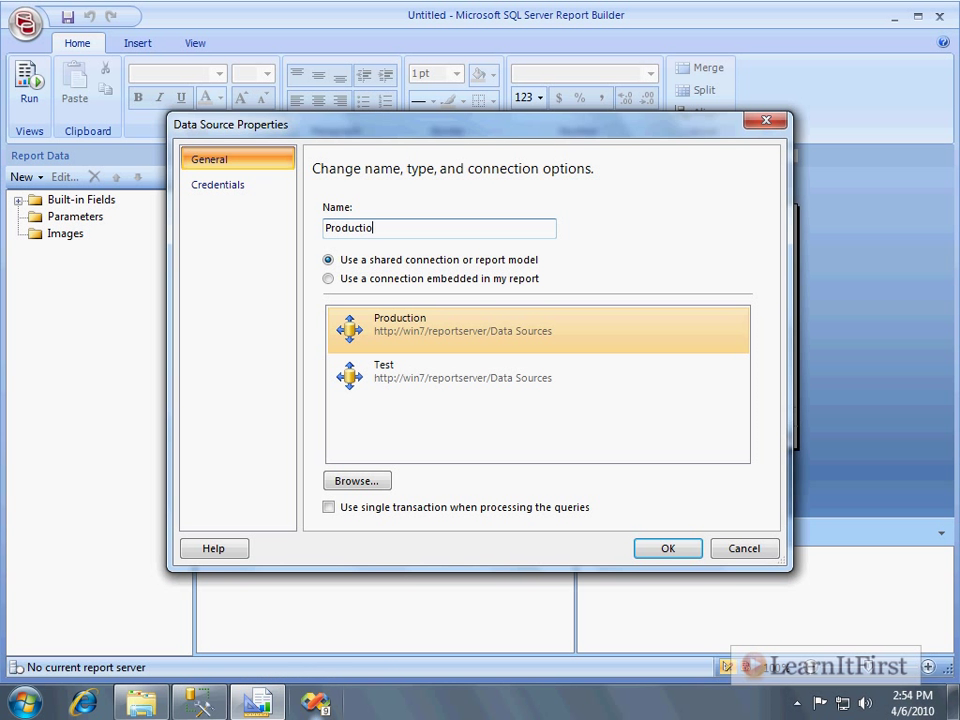
key(Return)
Start a new dataset on the Production data source and browse to C:\Course 162\Course Files\Chapter05 for a query to import
click(20, 177)
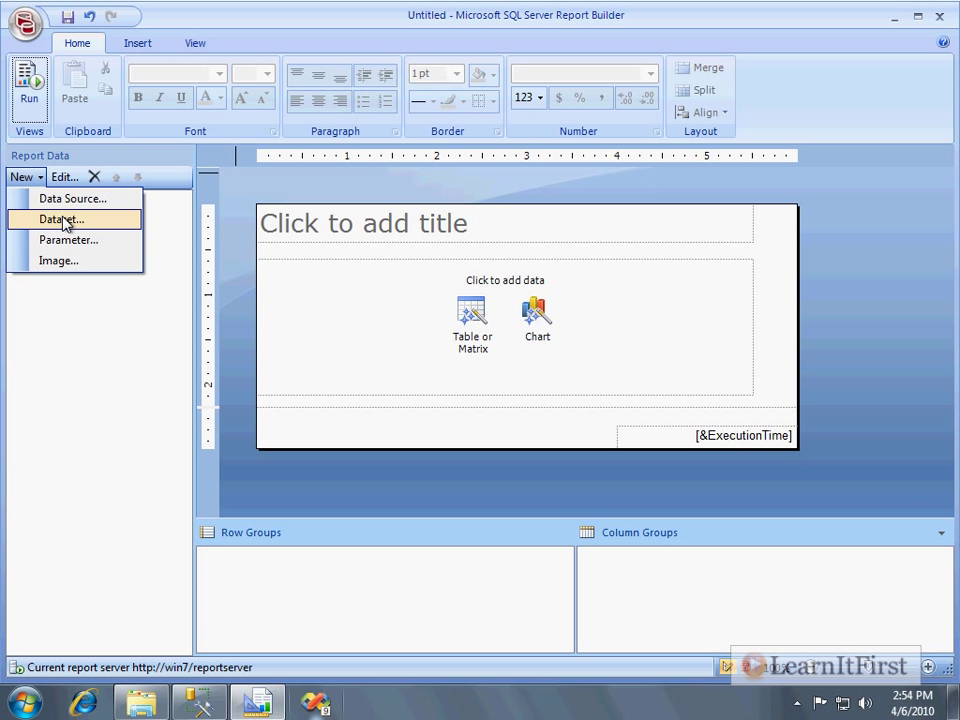
click(68, 219)
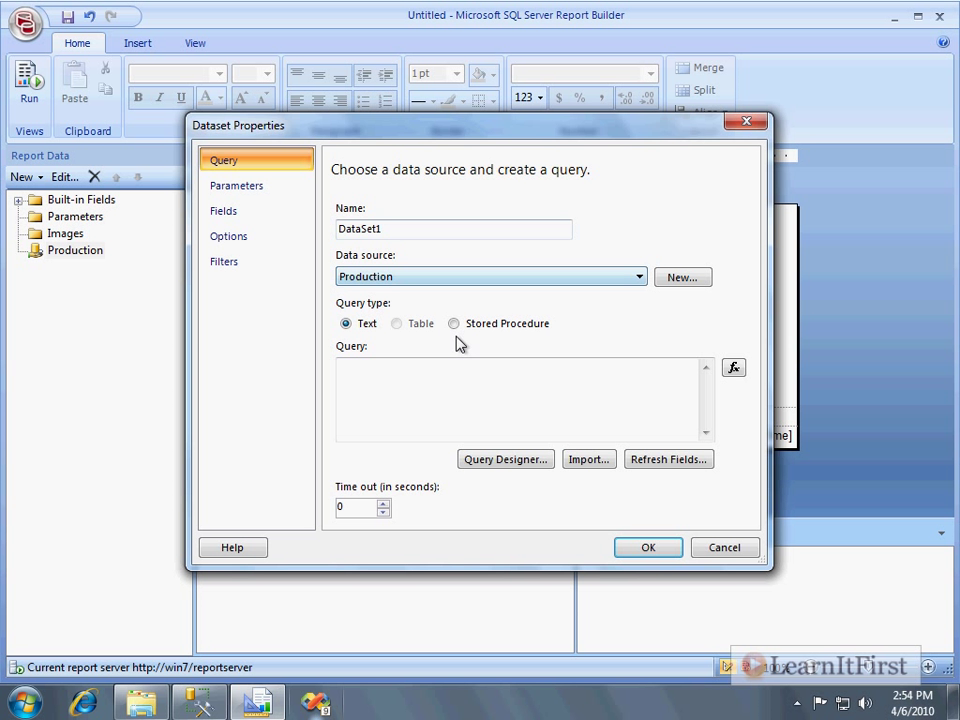
click(588, 460)
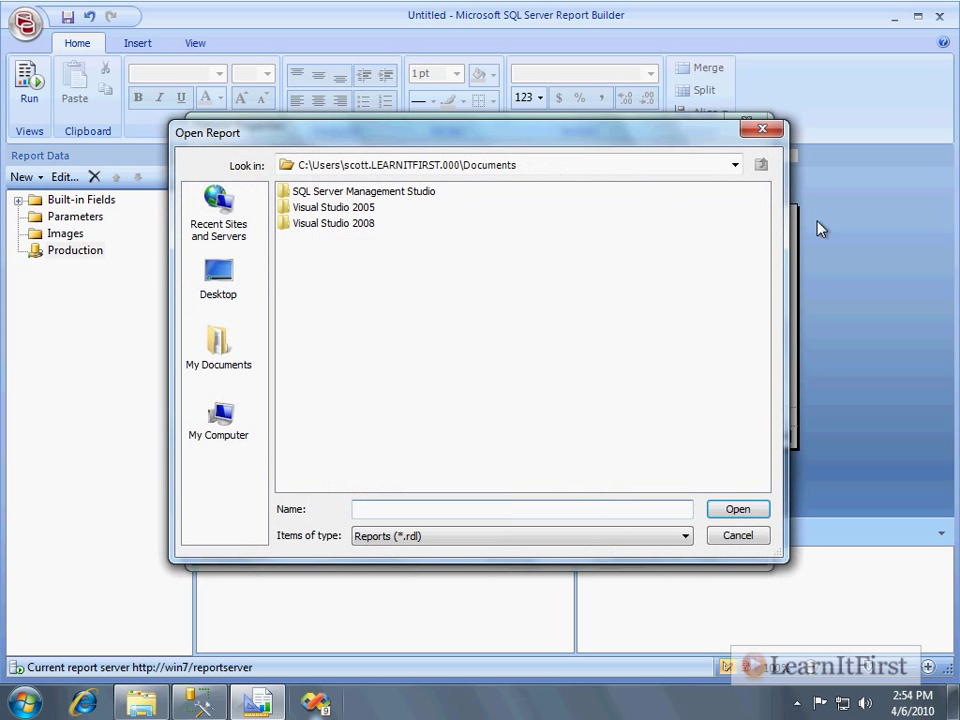
click(217, 418)
double_click(298, 208)
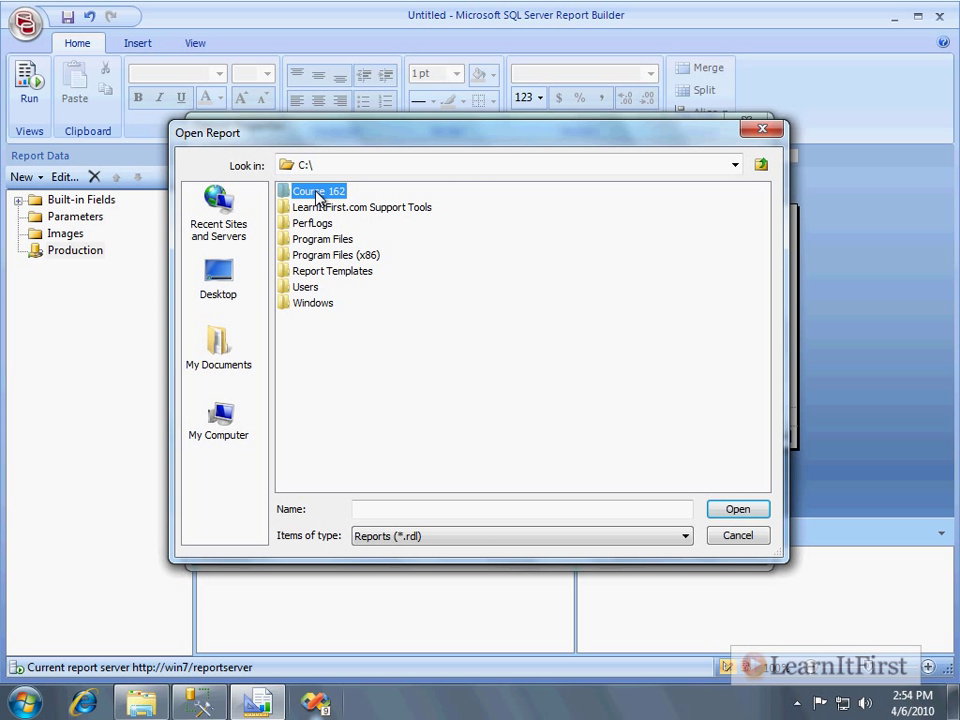
double_click(316, 192)
click(318, 192)
double_click(318, 196)
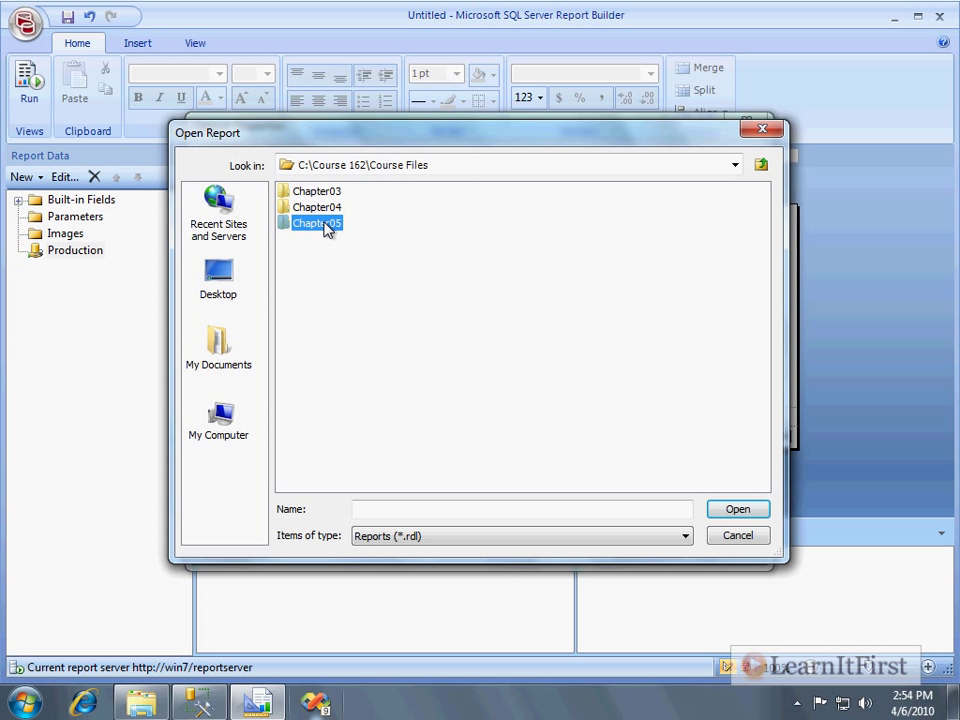
double_click(326, 221)
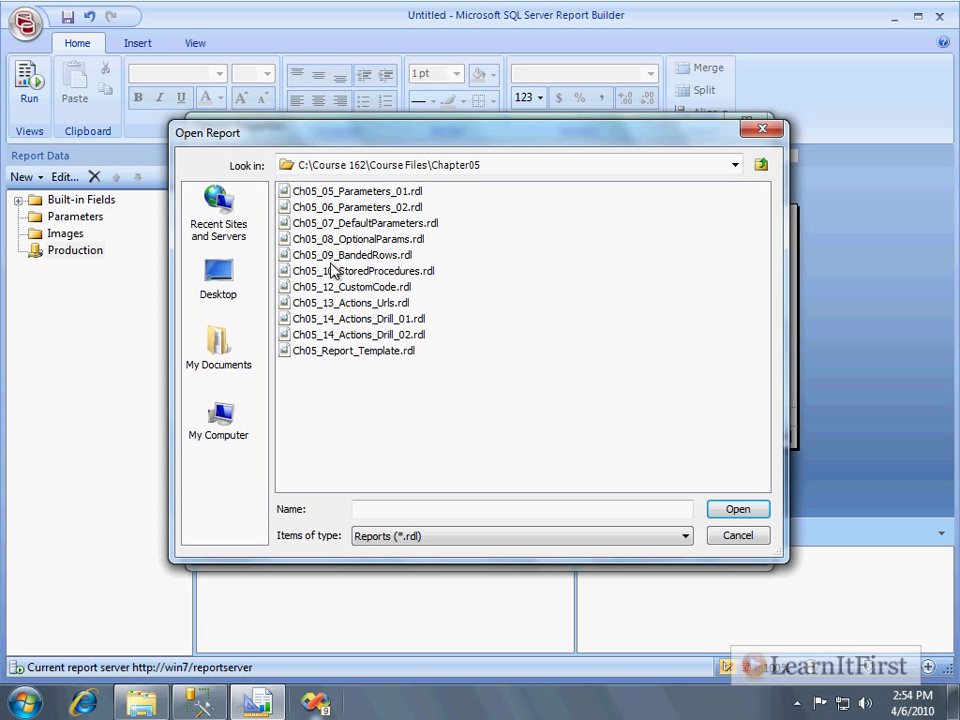
List all item types, import Ch05_15_DocumentMaps.sql as the query, and create the dataset
click(436, 538)
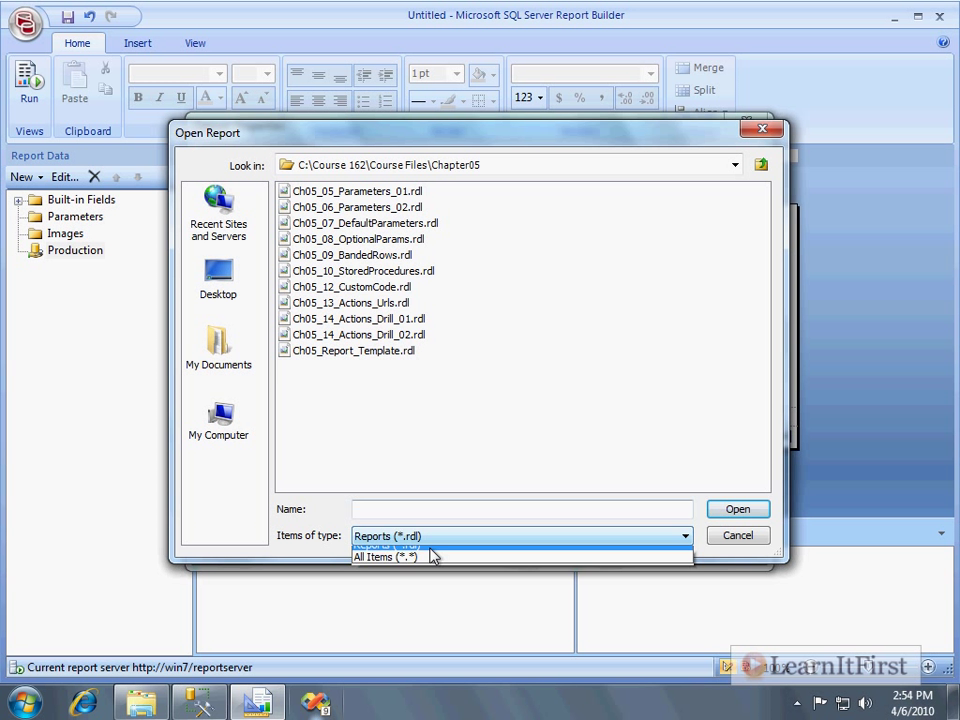
click(429, 568)
click(360, 366)
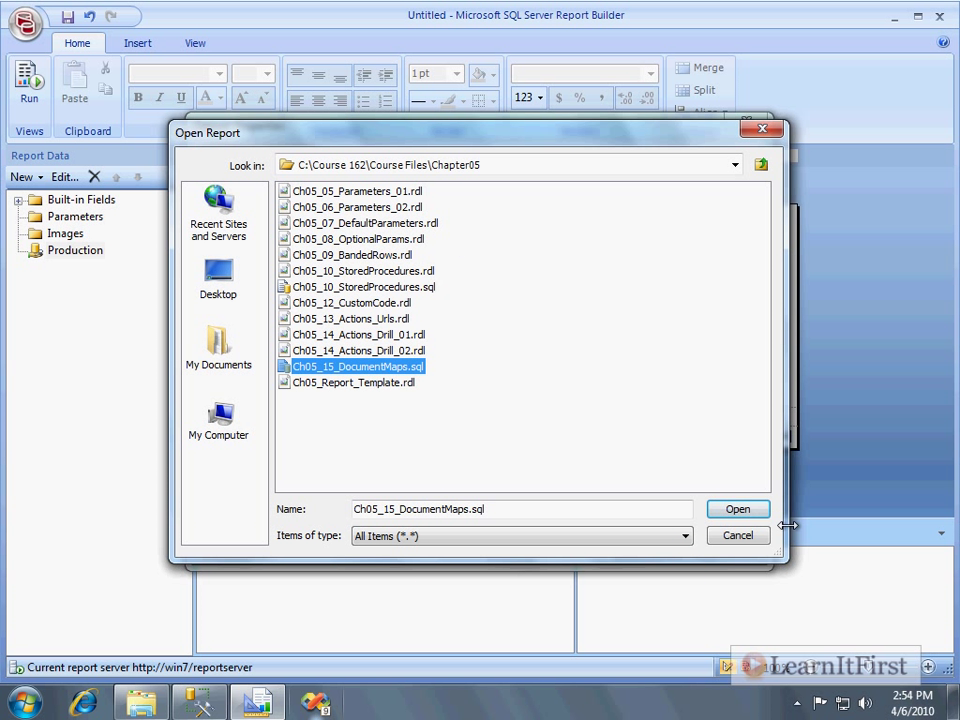
click(738, 509)
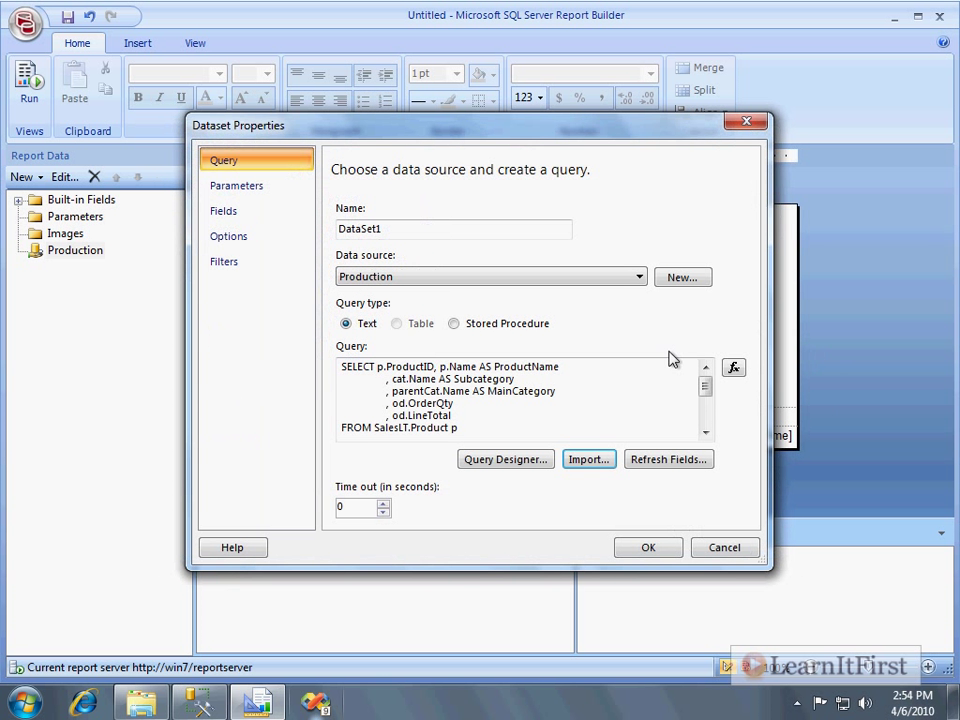
click(659, 555)
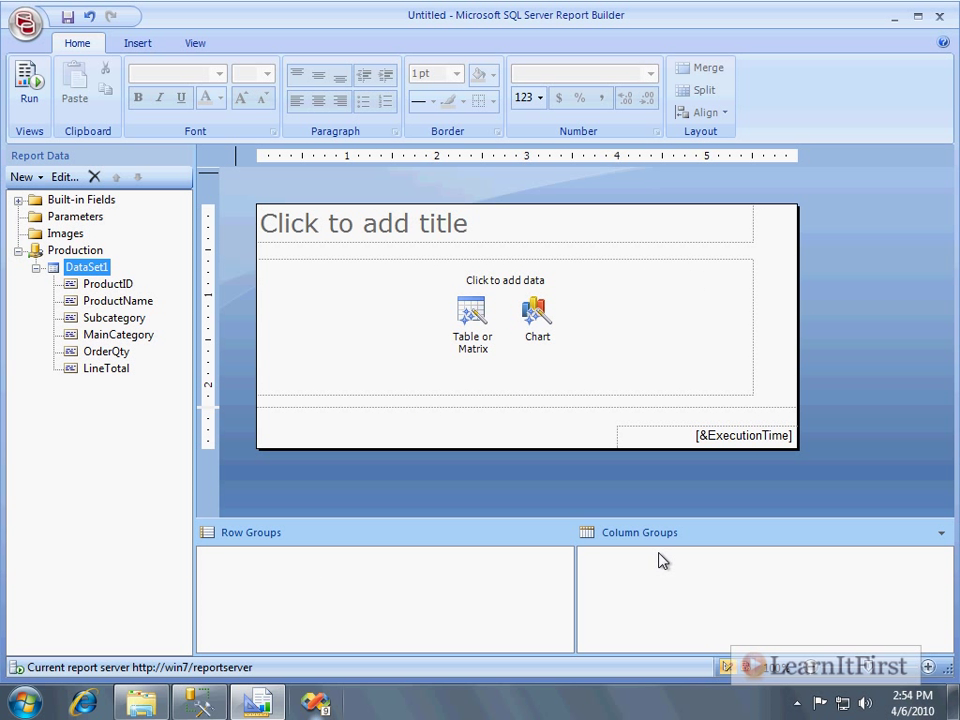
Start a new table or matrix from DataSet1 with MainCategory and Subcategory as its row groups
click(294, 300)
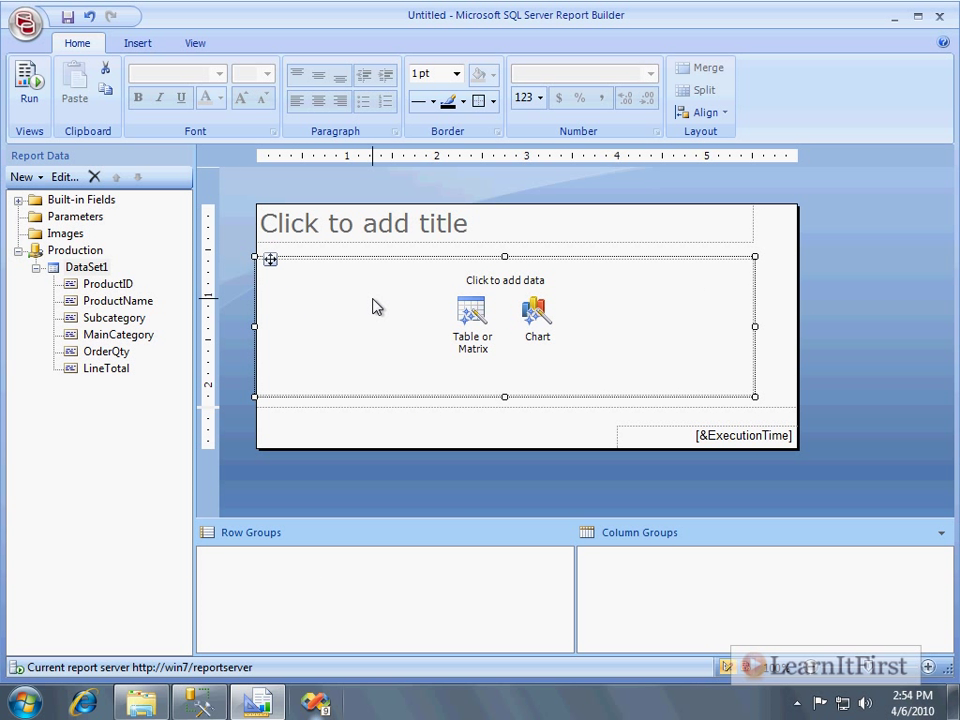
click(472, 314)
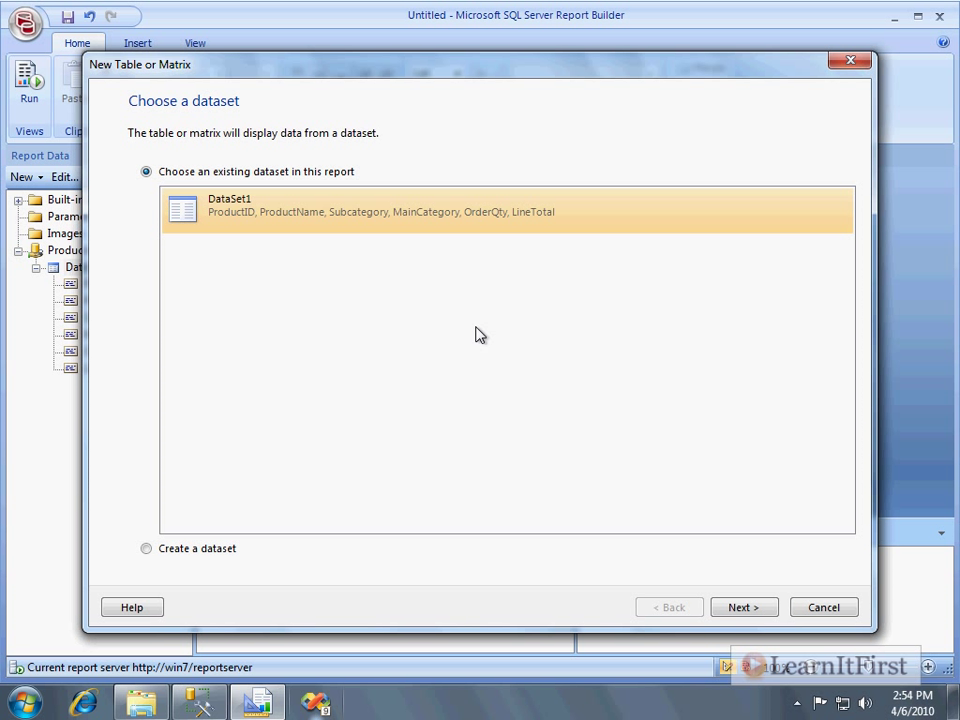
click(730, 608)
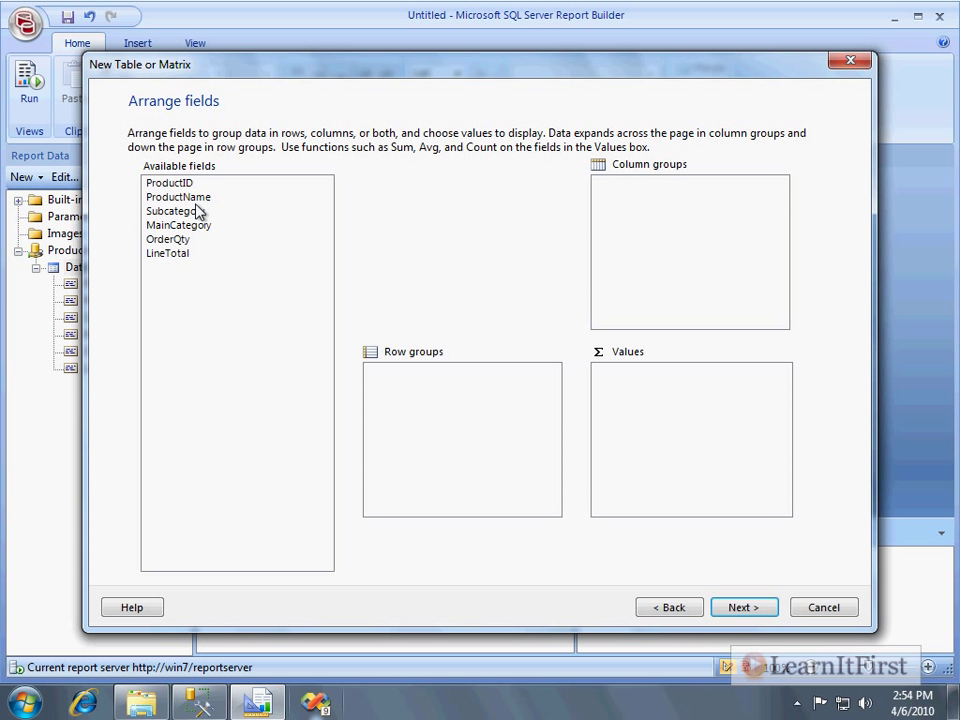
drag(184, 226, 387, 385)
drag(165, 211, 390, 390)
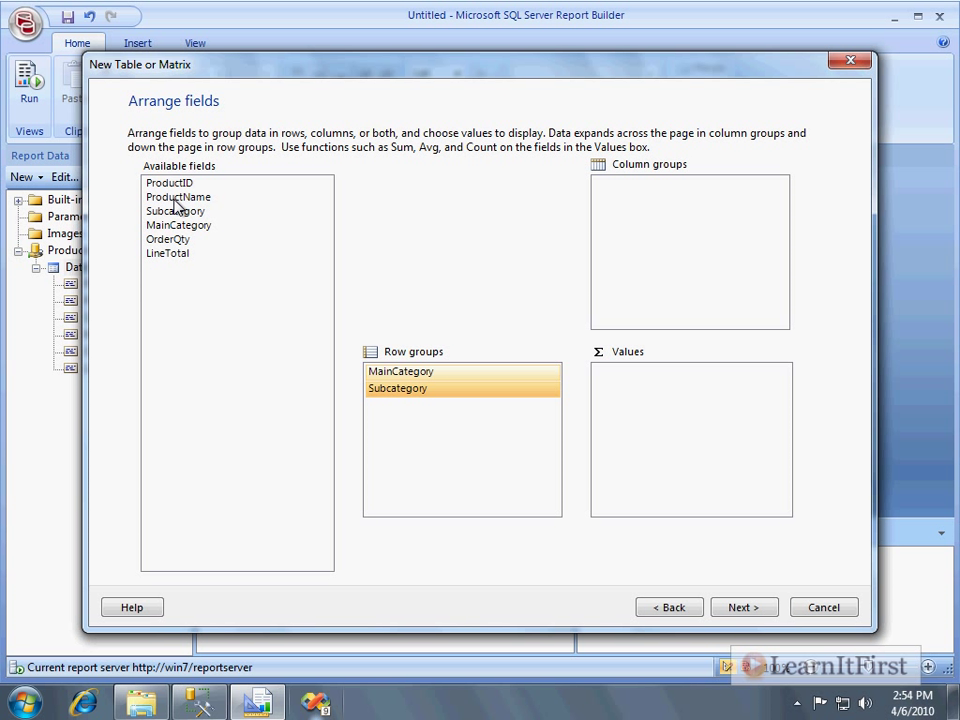
Set the table's values to ProductName, Sum(OrderQty) and Sum(LineTotal), in that order, and continue to the layout options
drag(168, 239, 632, 384)
drag(180, 254, 664, 388)
drag(182, 197, 667, 373)
drag(178, 183, 730, 370)
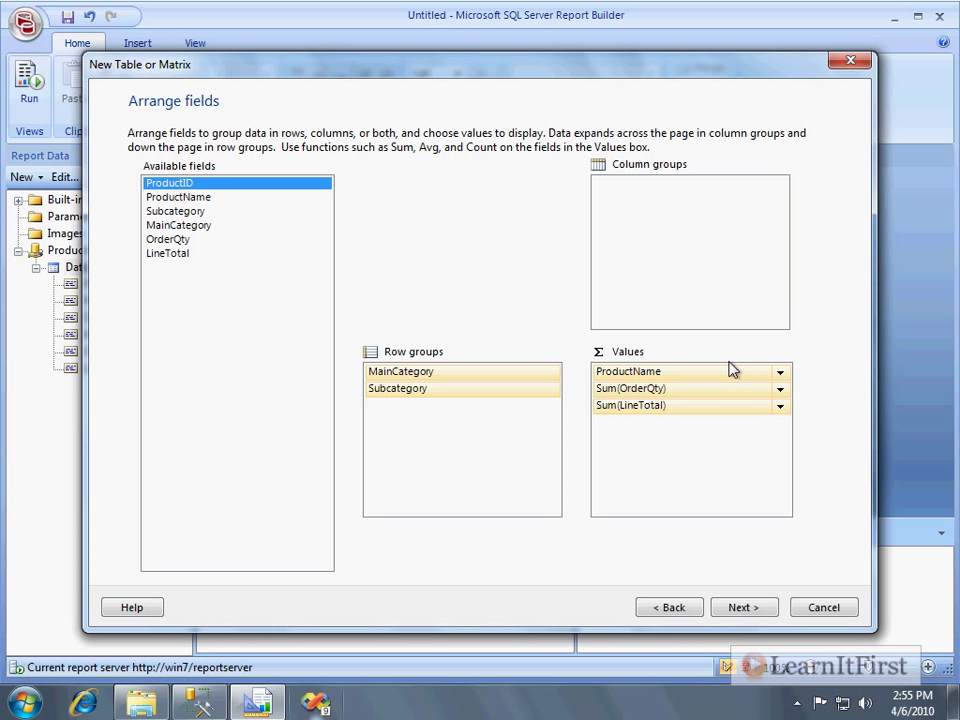
click(746, 612)
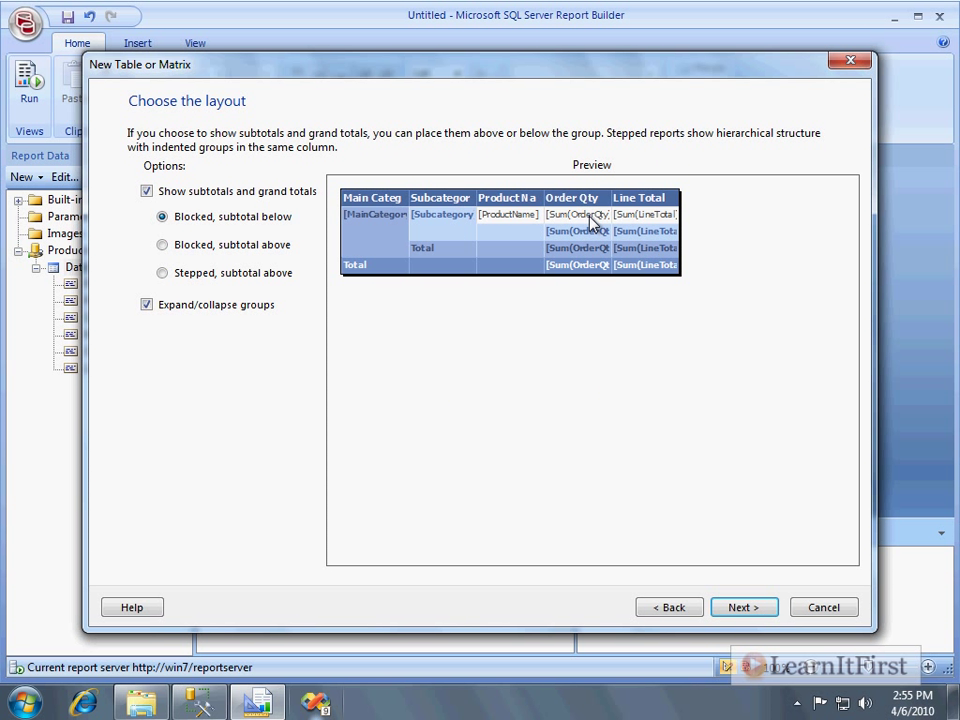
Preview the other subtotal layouts and the table without totals, returning to blocked subtotals below with grand totals shown
click(236, 250)
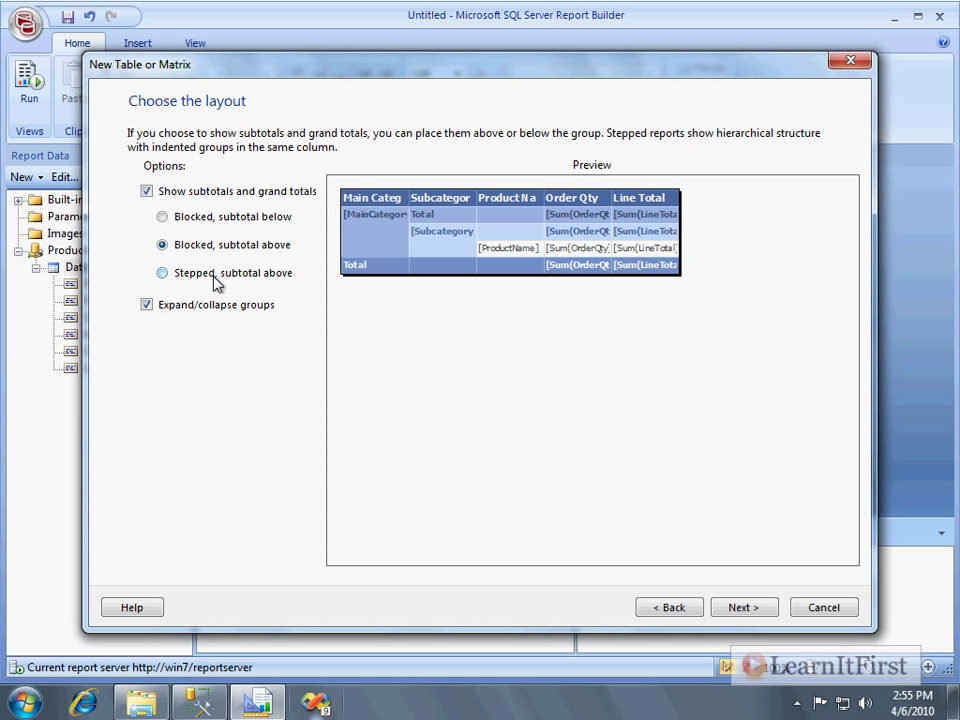
click(216, 273)
click(230, 219)
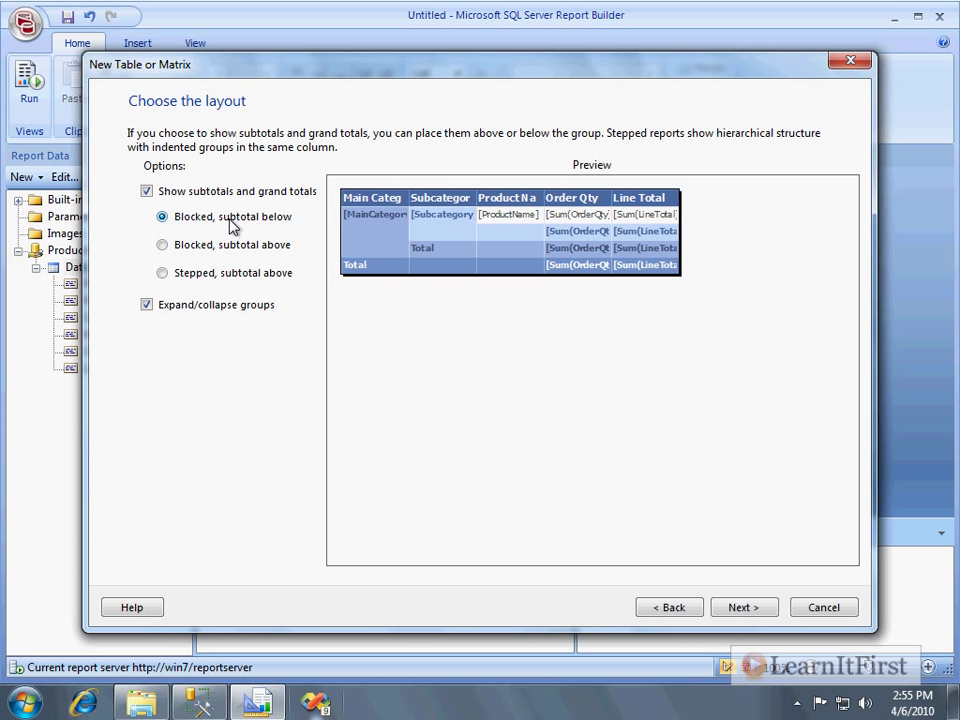
click(146, 193)
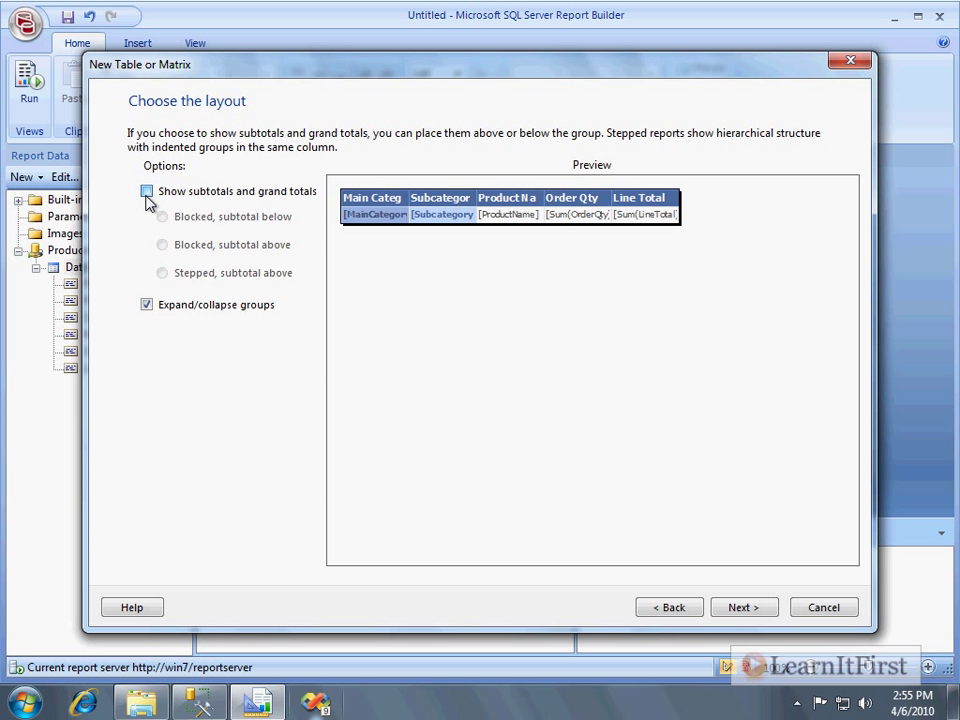
click(146, 192)
Turn off expand/collapse groups and finish the table with the Forest style
click(147, 305)
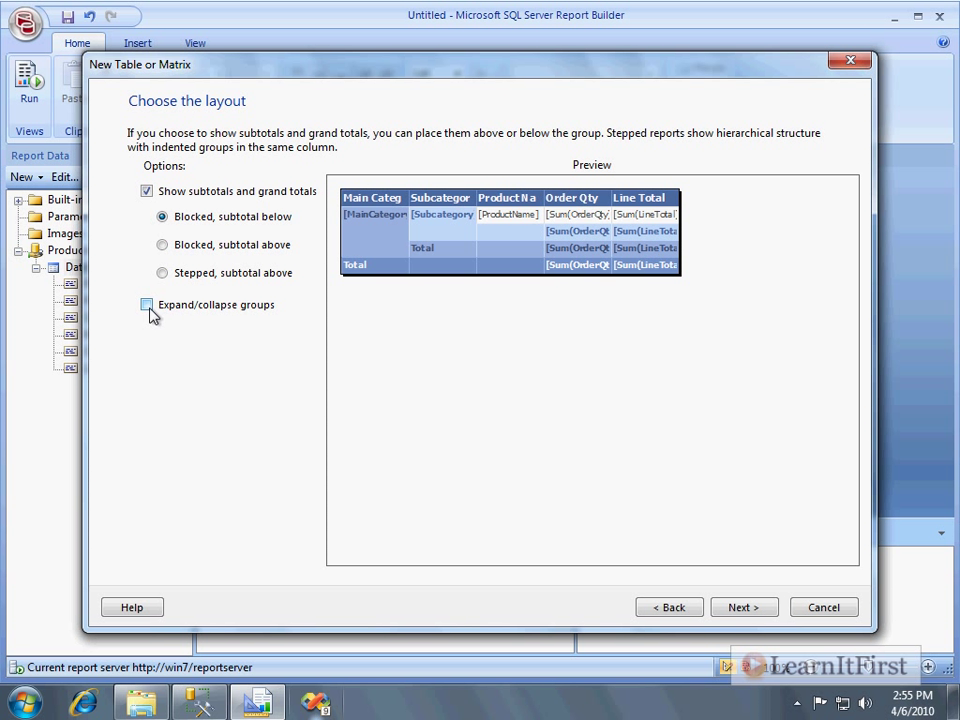
click(737, 610)
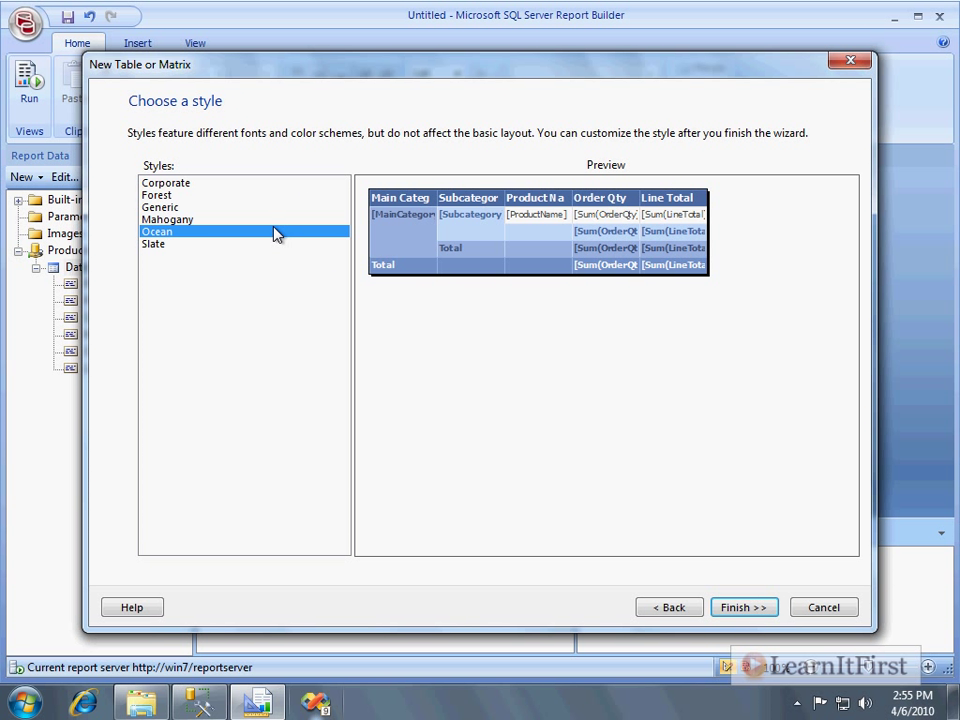
click(204, 196)
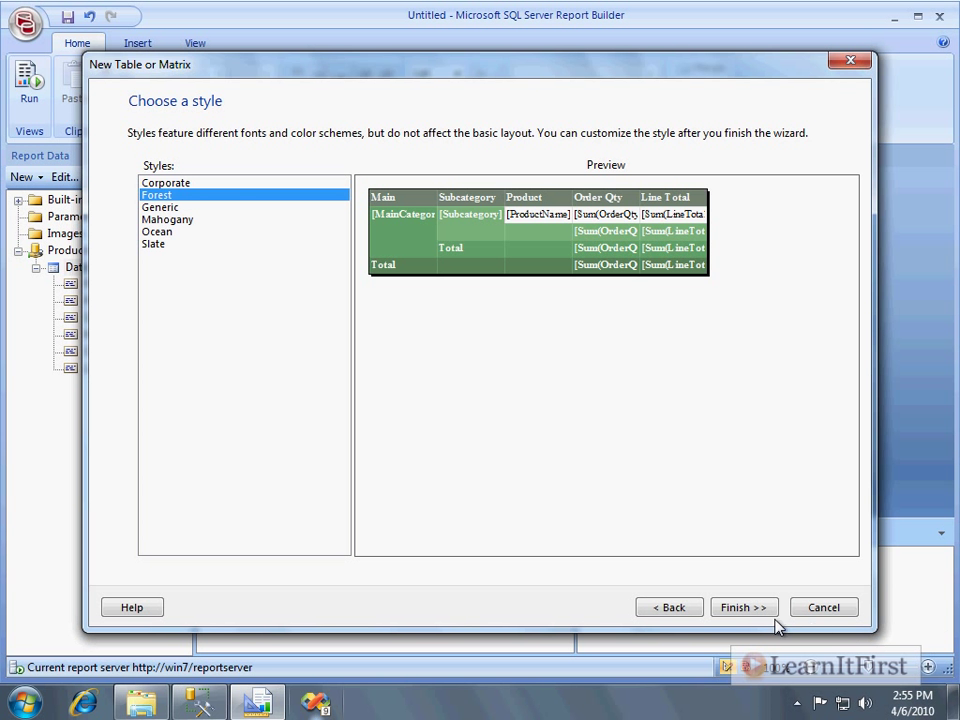
click(740, 607)
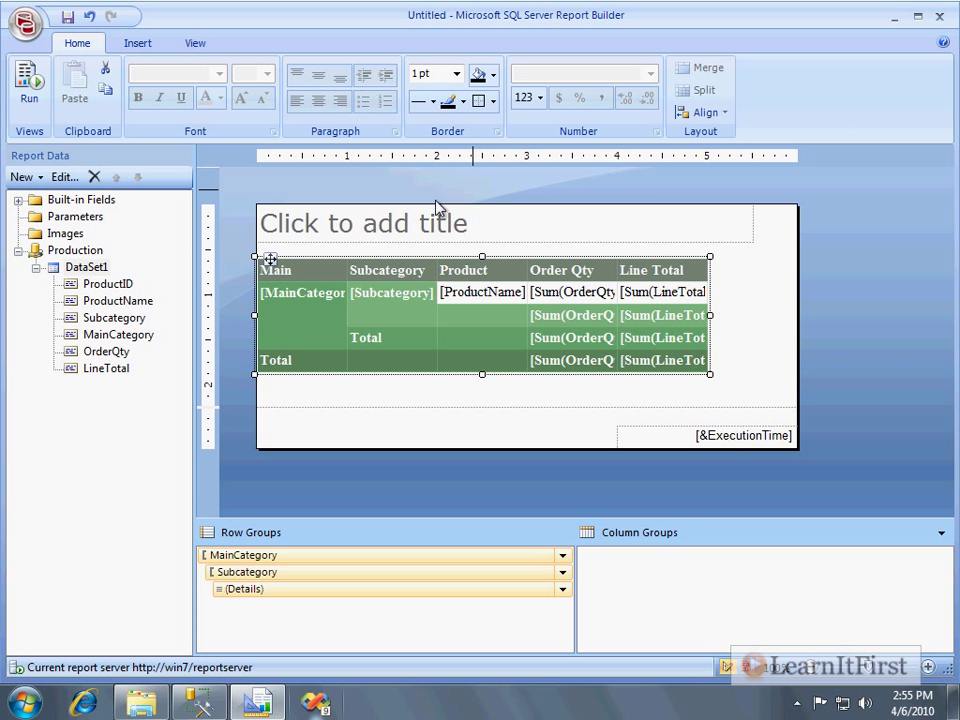
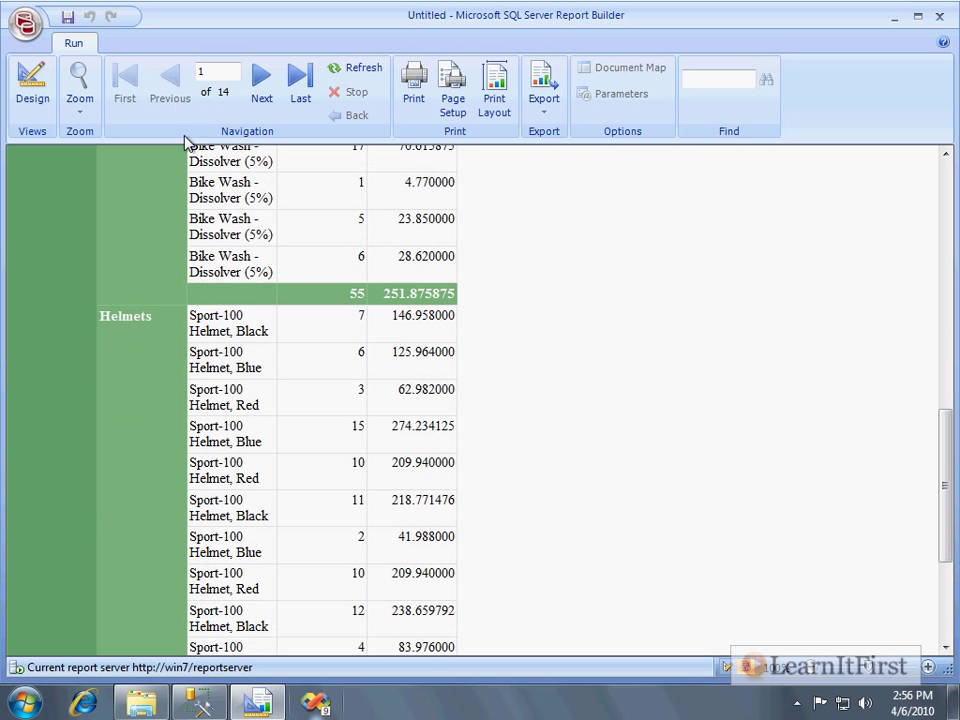
Page through the rendered report to its last page, return to the first page, and go back to design view
click(264, 95)
click(263, 100)
click(261, 107)
click(261, 113)
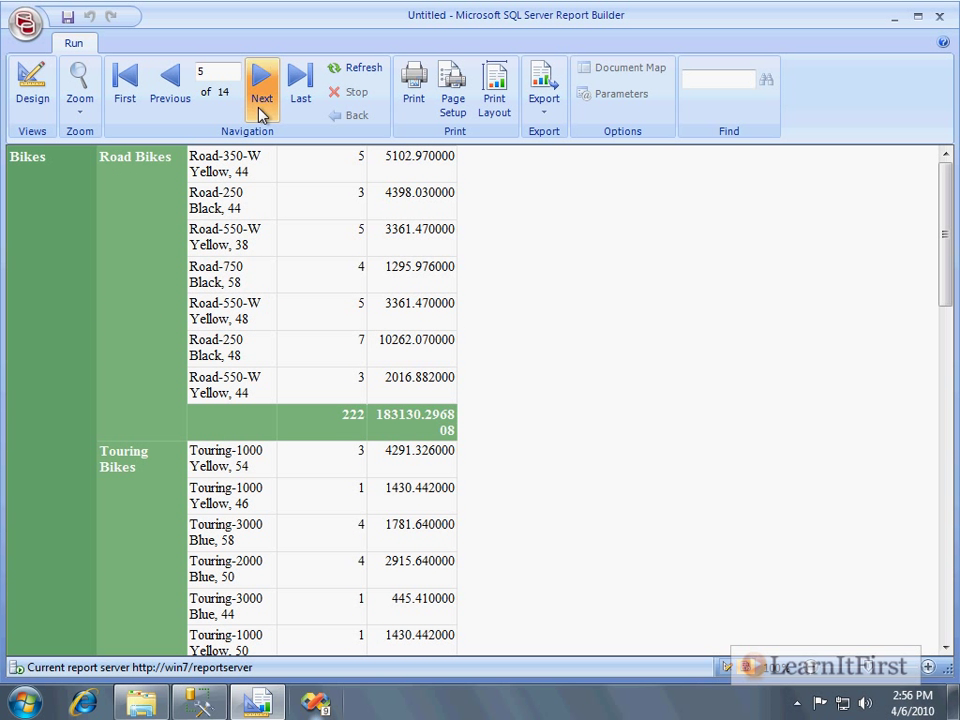
click(266, 115)
click(294, 118)
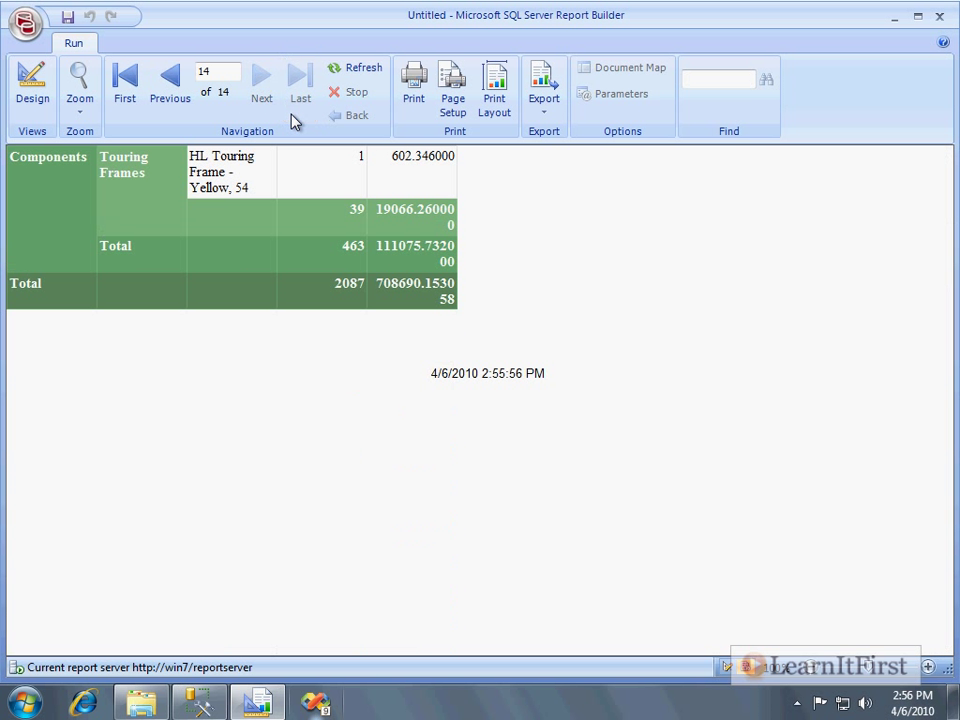
scroll(395, 315, up, 5)
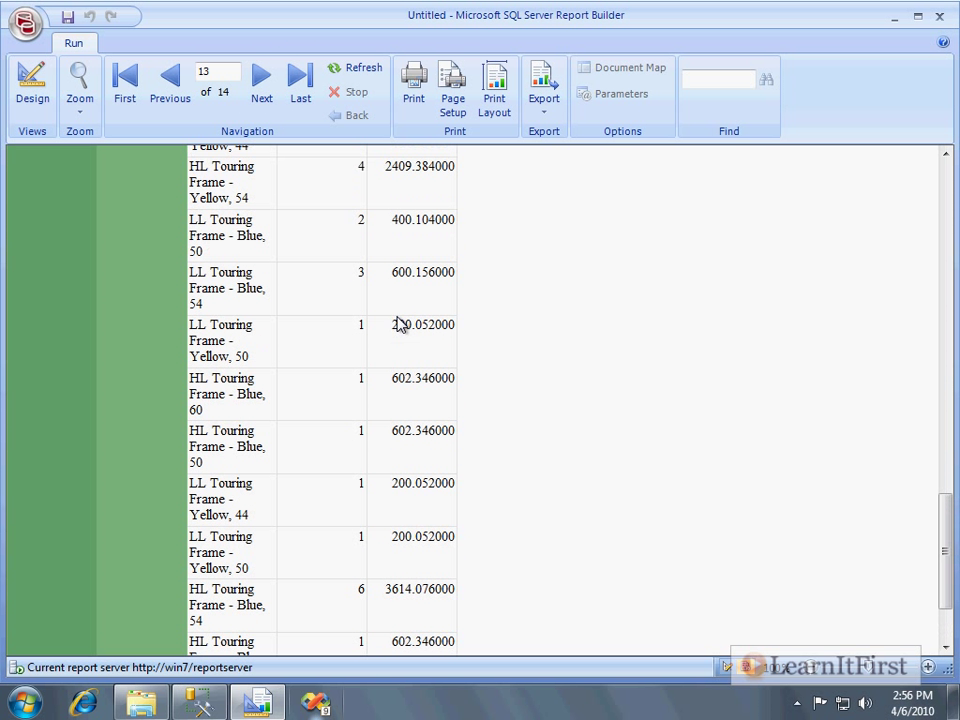
click(138, 99)
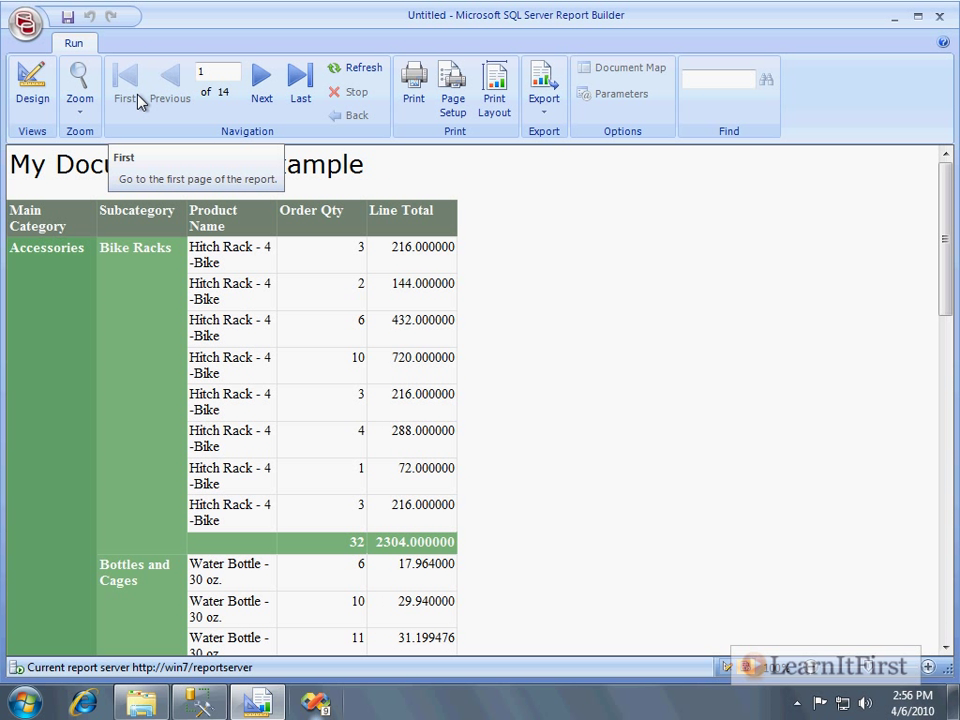
click(31, 88)
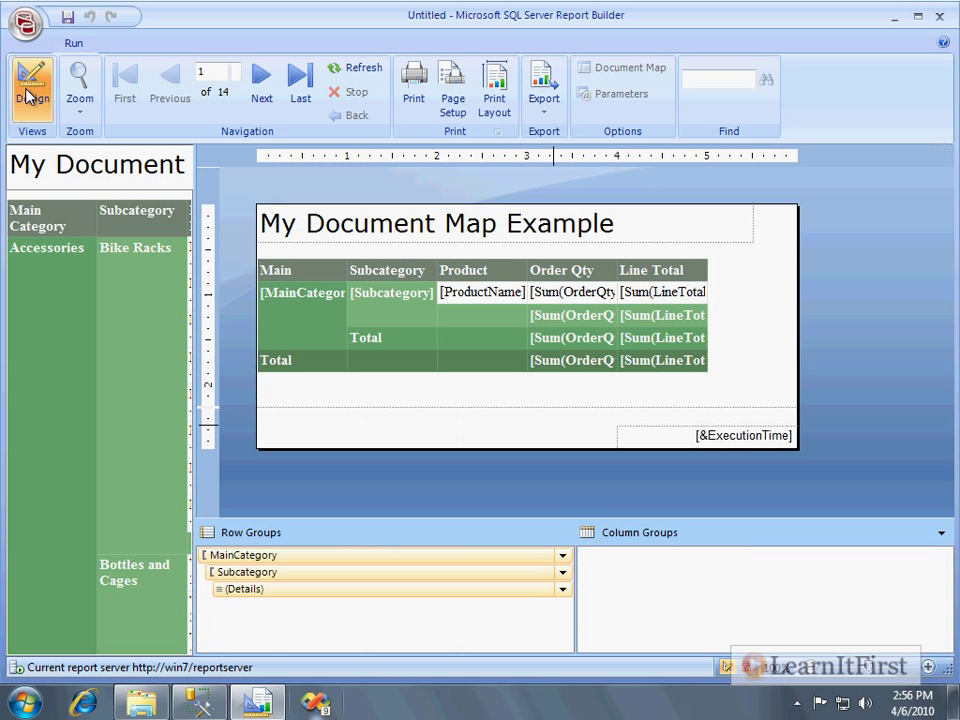
right_click(657, 293)
click(662, 249)
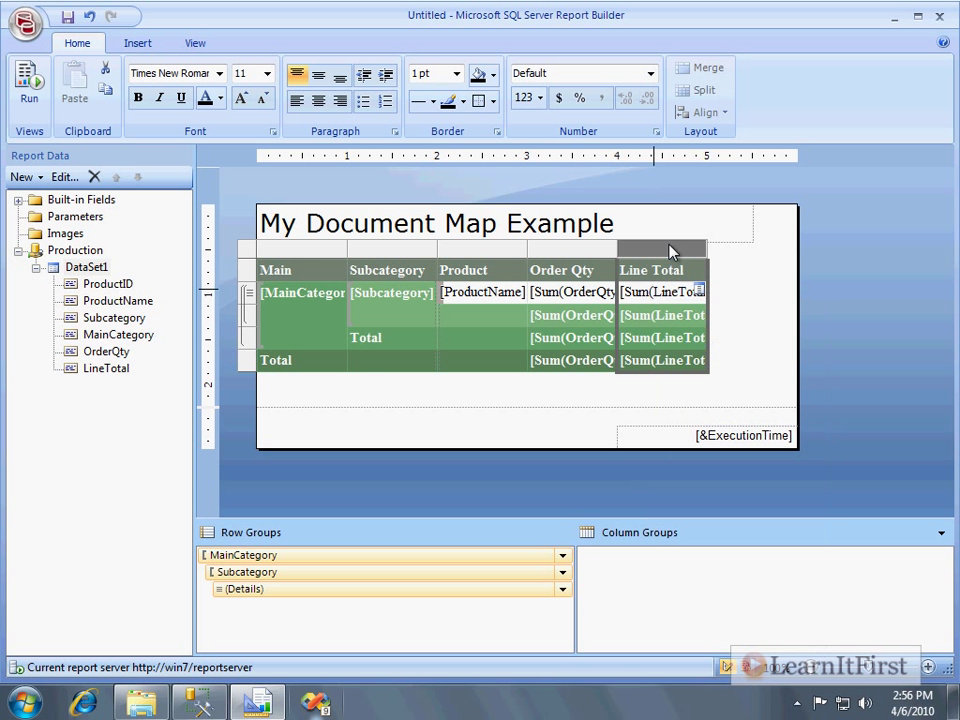
right_click(667, 250)
click(745, 330)
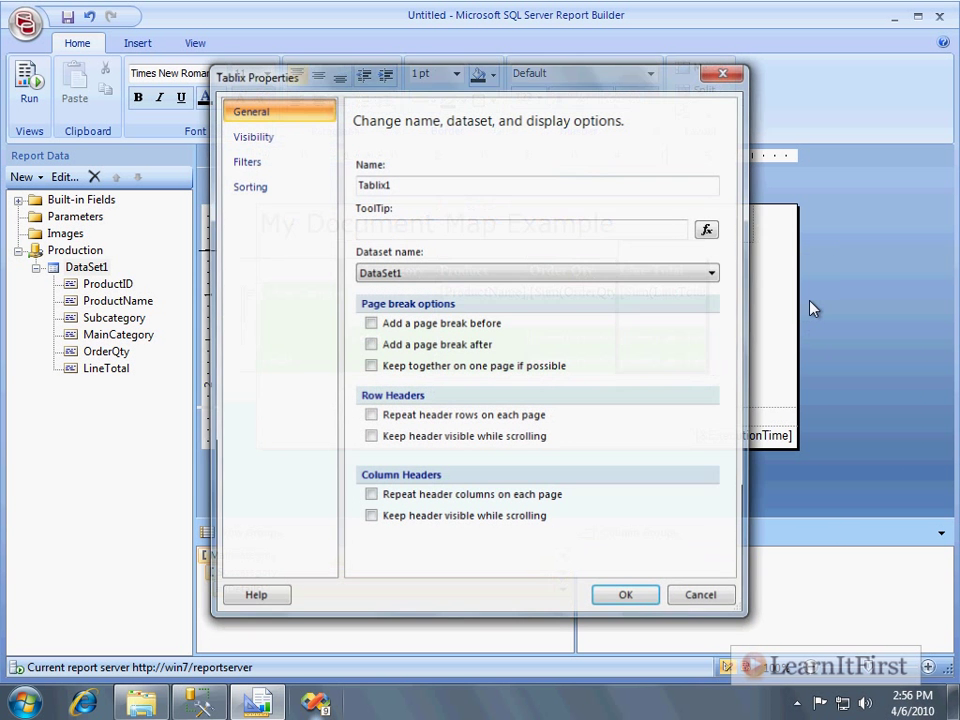
click(702, 598)
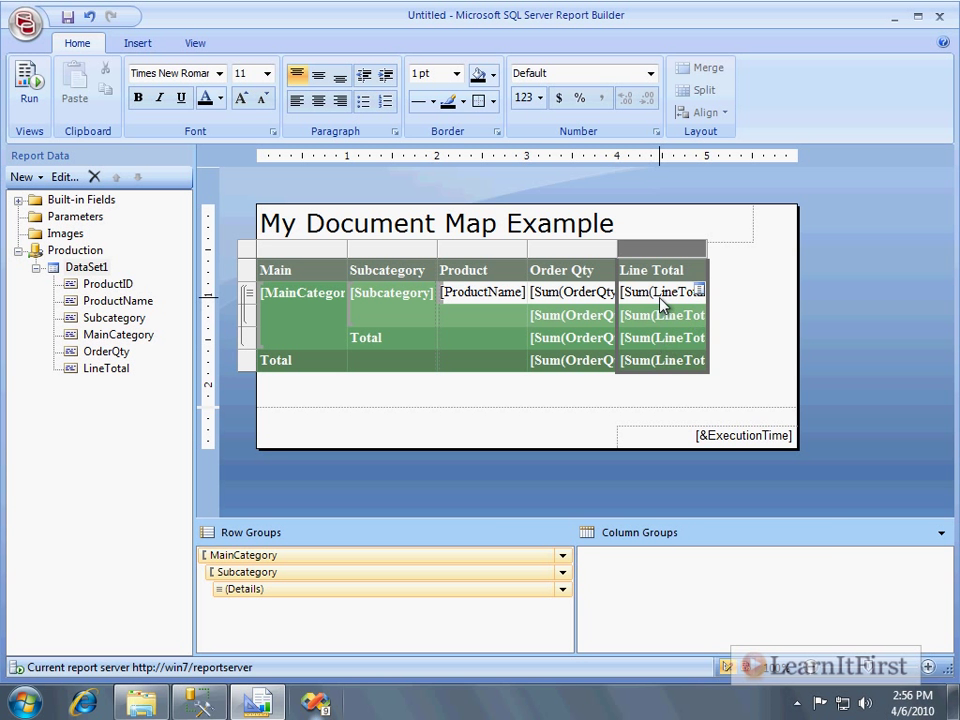
Format the Line Total value in the product detail row as Currency
right_click(662, 300)
click(750, 477)
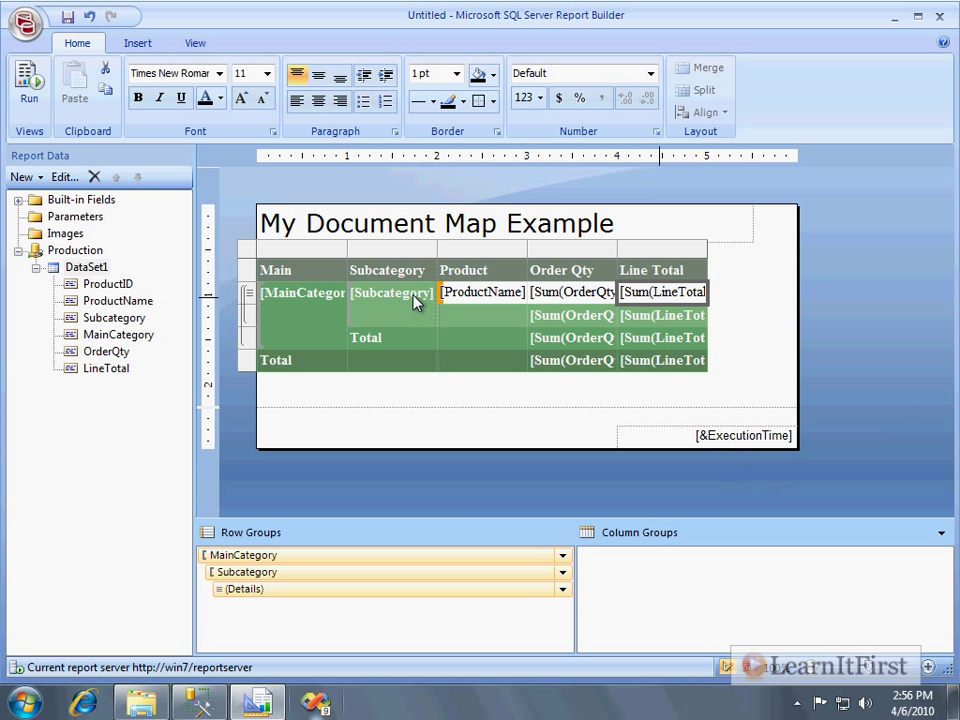
click(250, 166)
click(392, 231)
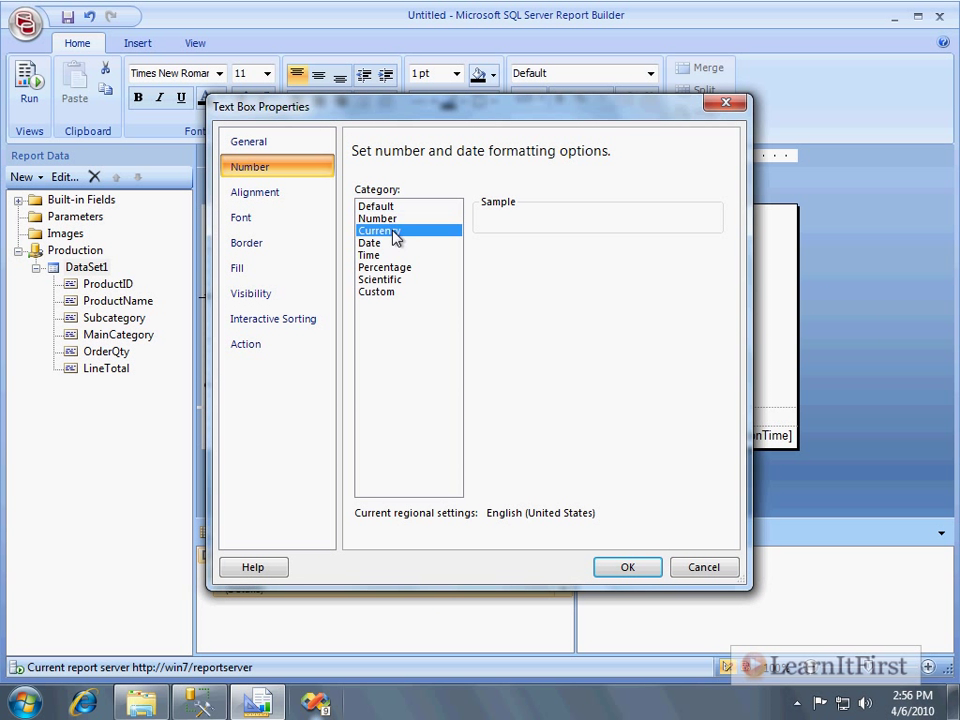
click(627, 567)
Center the contents of the Order Qty and Line Total columns
right_click(659, 315)
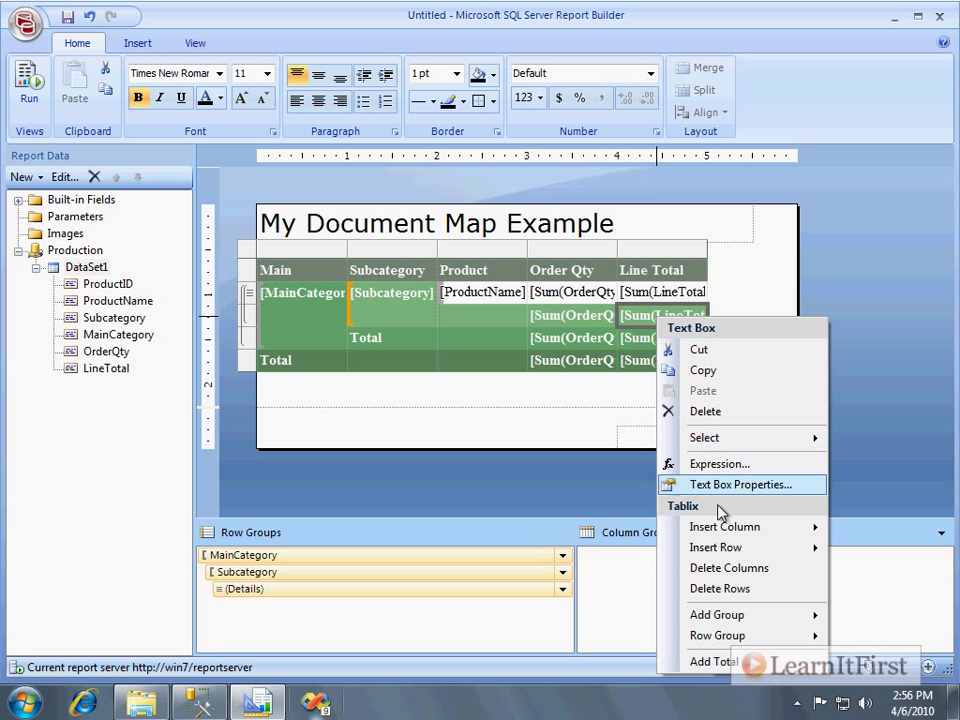
click(508, 262)
drag(591, 249, 660, 207)
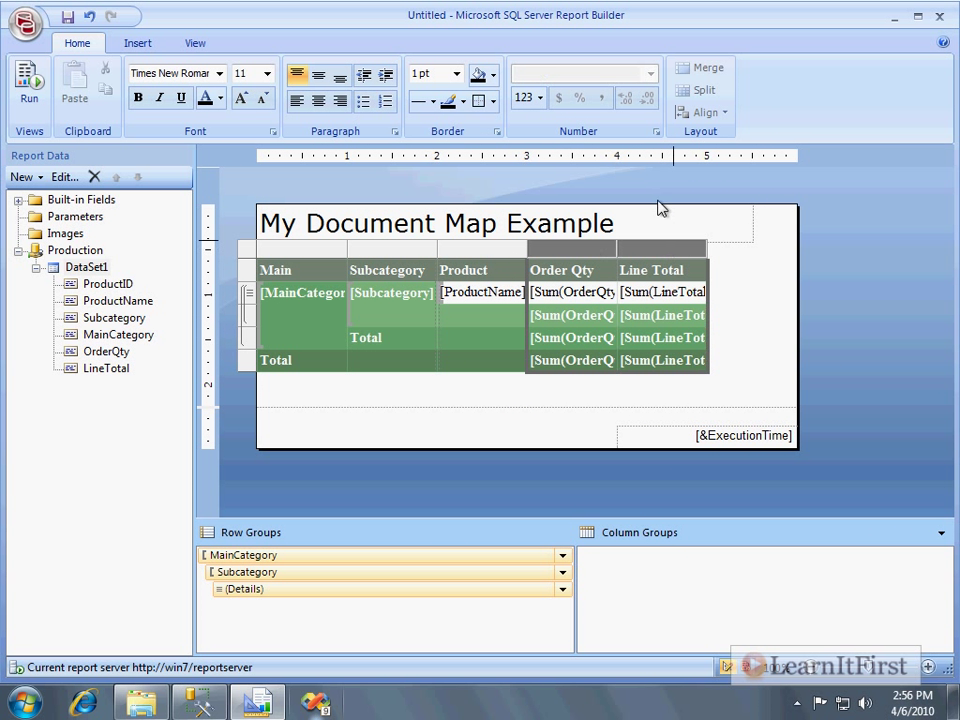
click(318, 101)
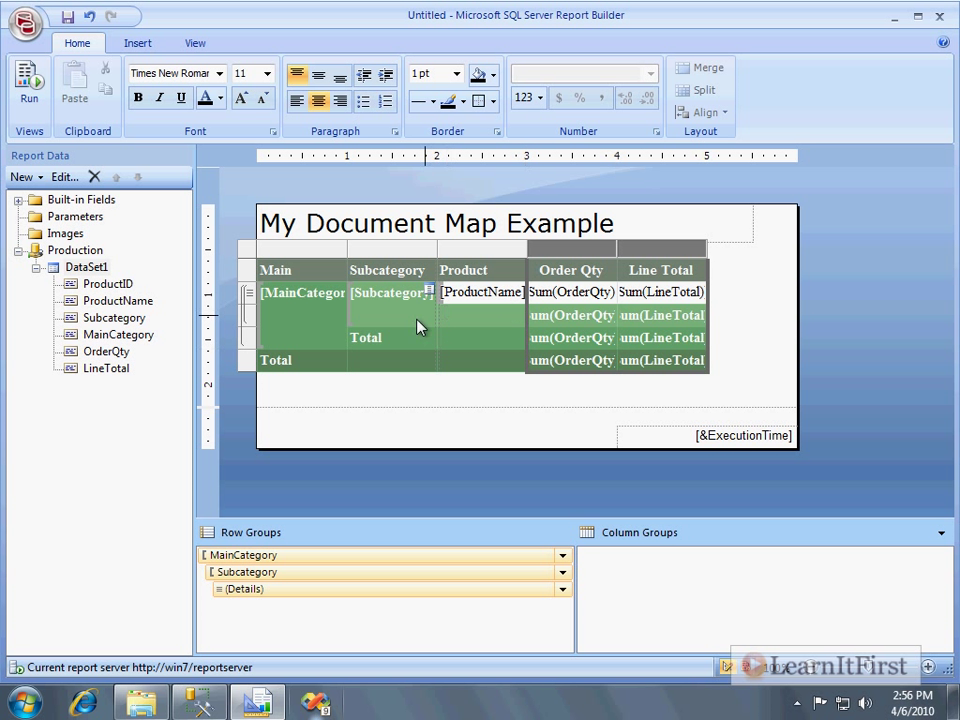
Widen the Product Name column to about 1.5 inches and Subcategory to about 1.2 inches, and slightly narrow the Main Category column
drag(526, 248, 570, 249)
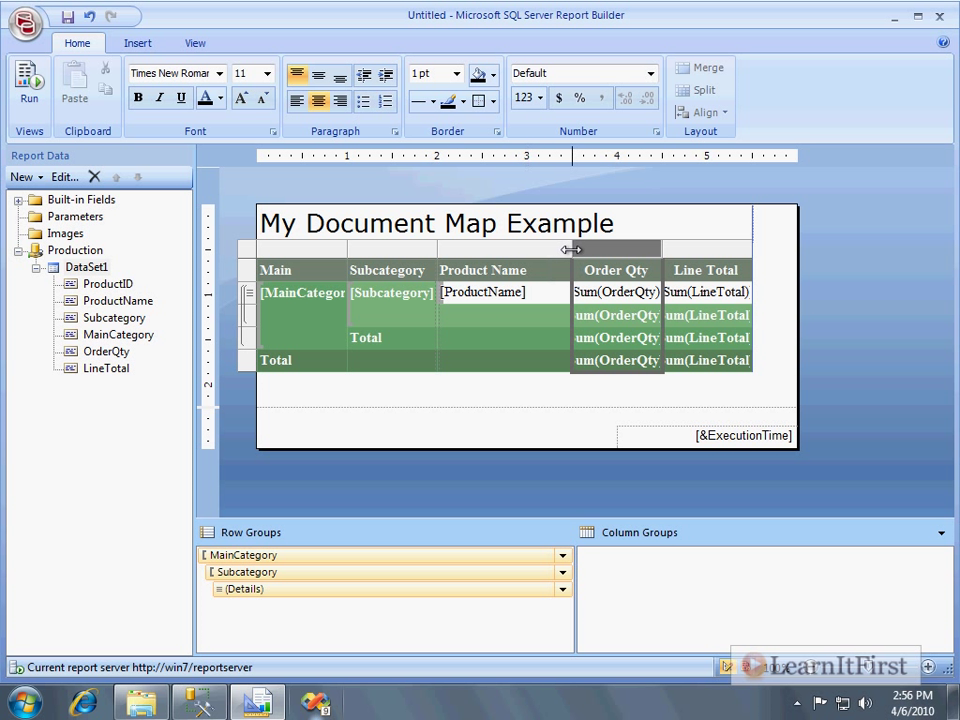
click(432, 248)
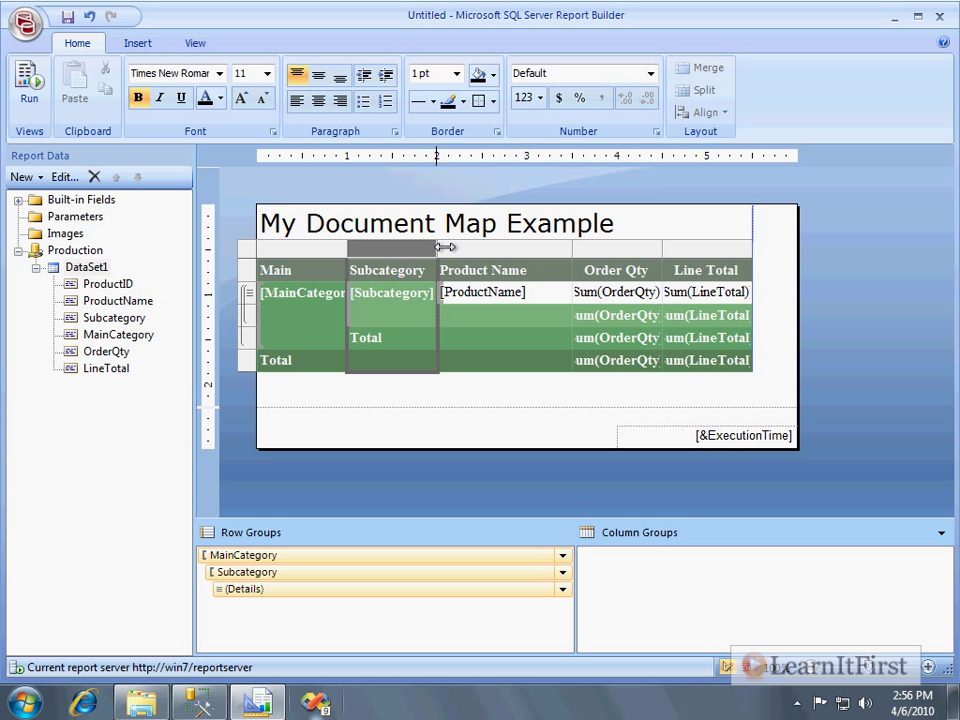
drag(440, 247, 457, 247)
drag(347, 249, 341, 251)
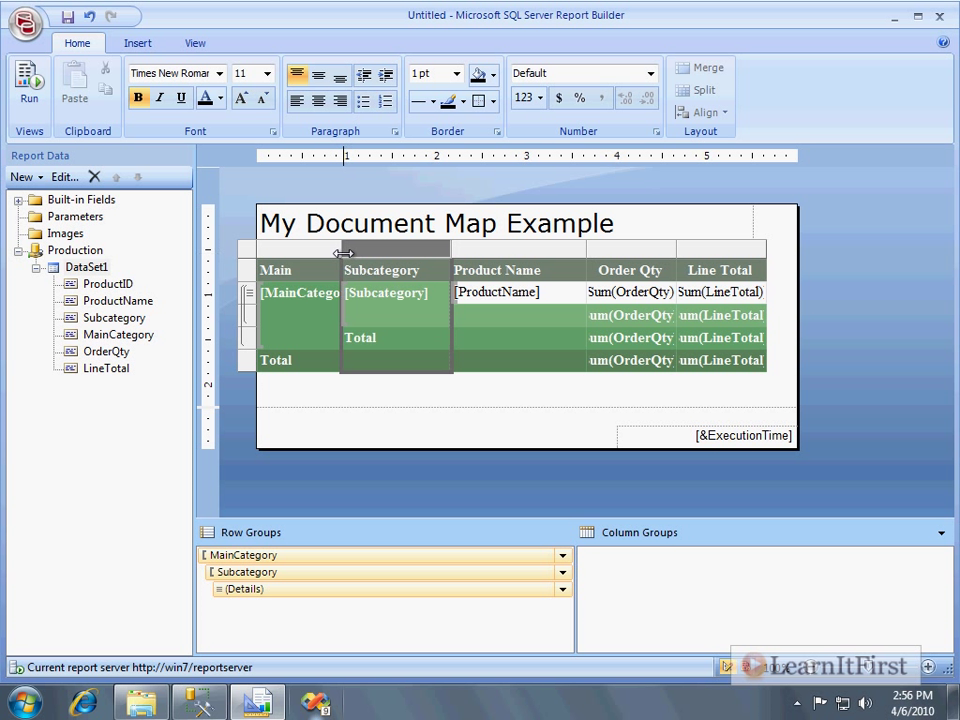
Format the Line Total sum in the grand total row as Currency with 2 decimal places
right_click(700, 358)
click(836, 514)
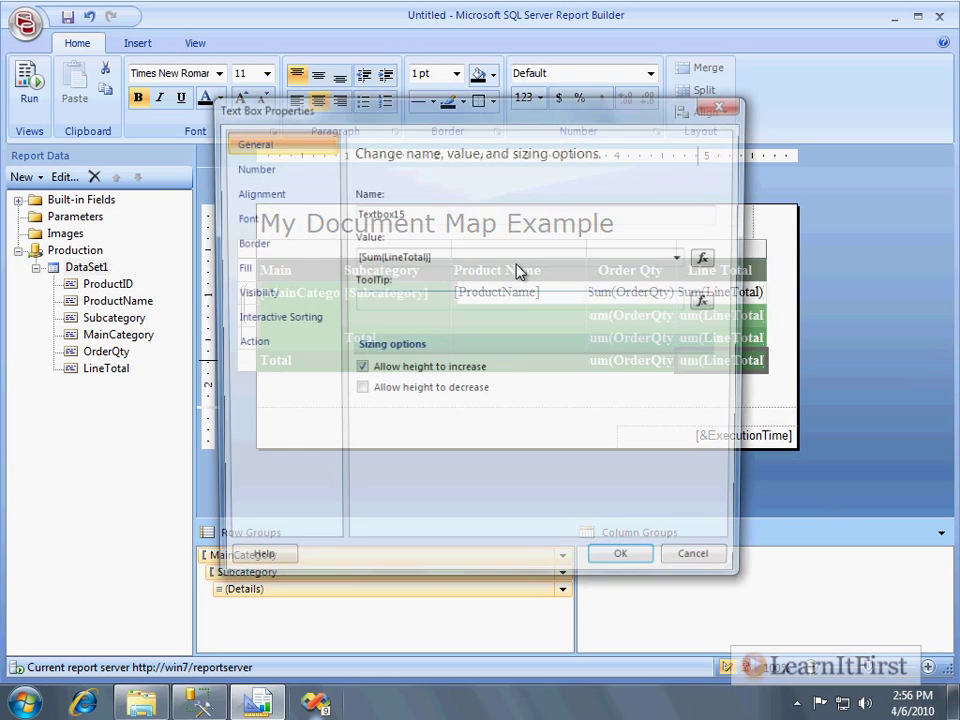
click(258, 168)
click(382, 231)
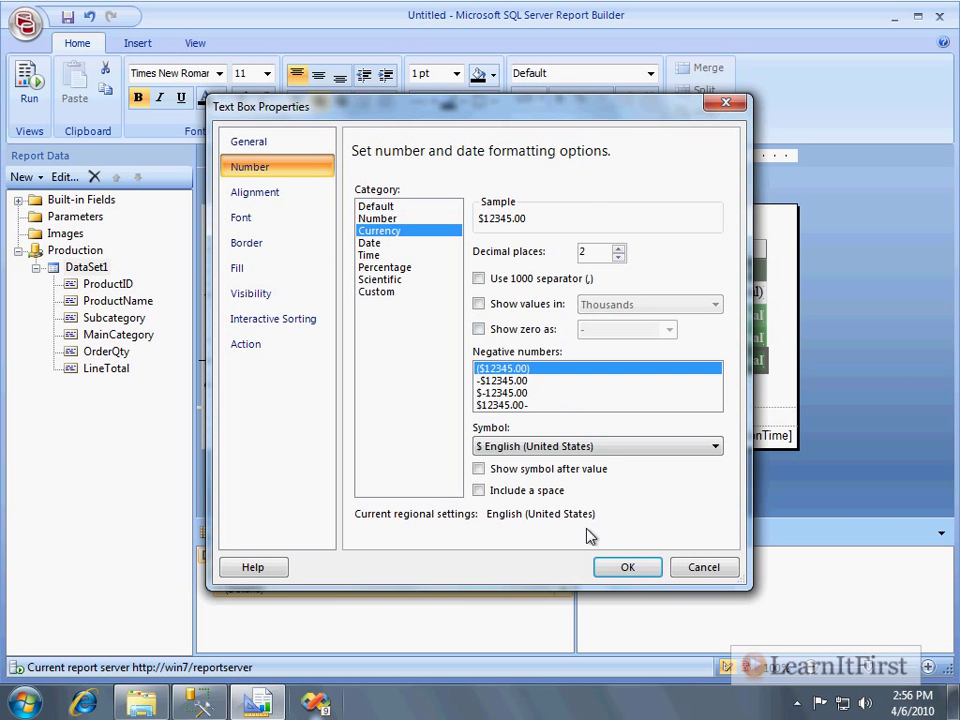
click(645, 567)
Format the Line Total sum in the main category total row as Currency with 2 decimal places
right_click(716, 330)
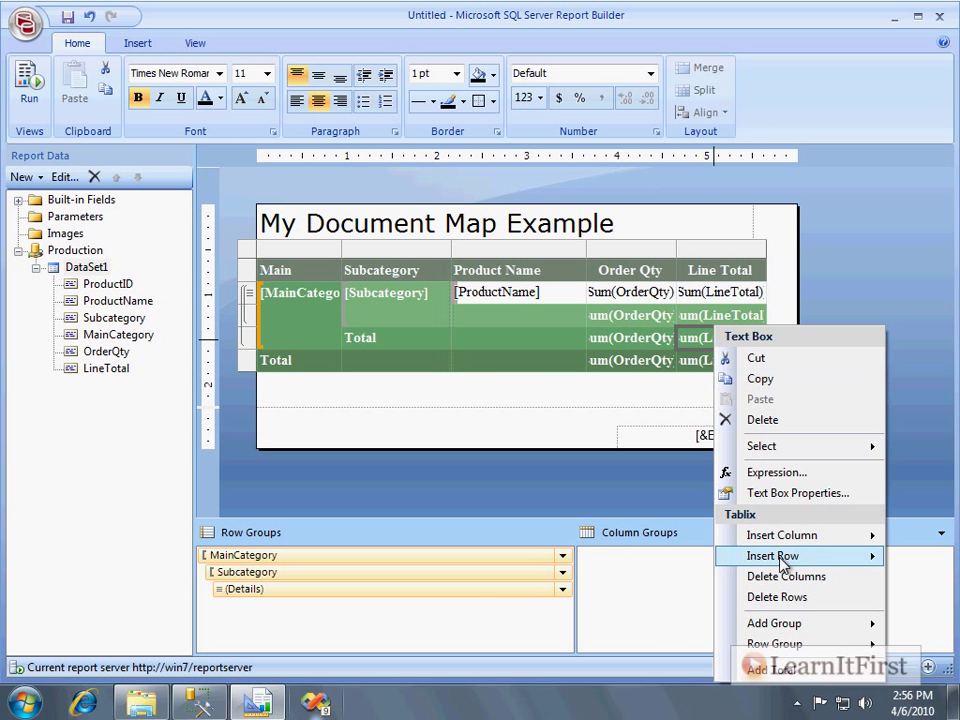
click(797, 493)
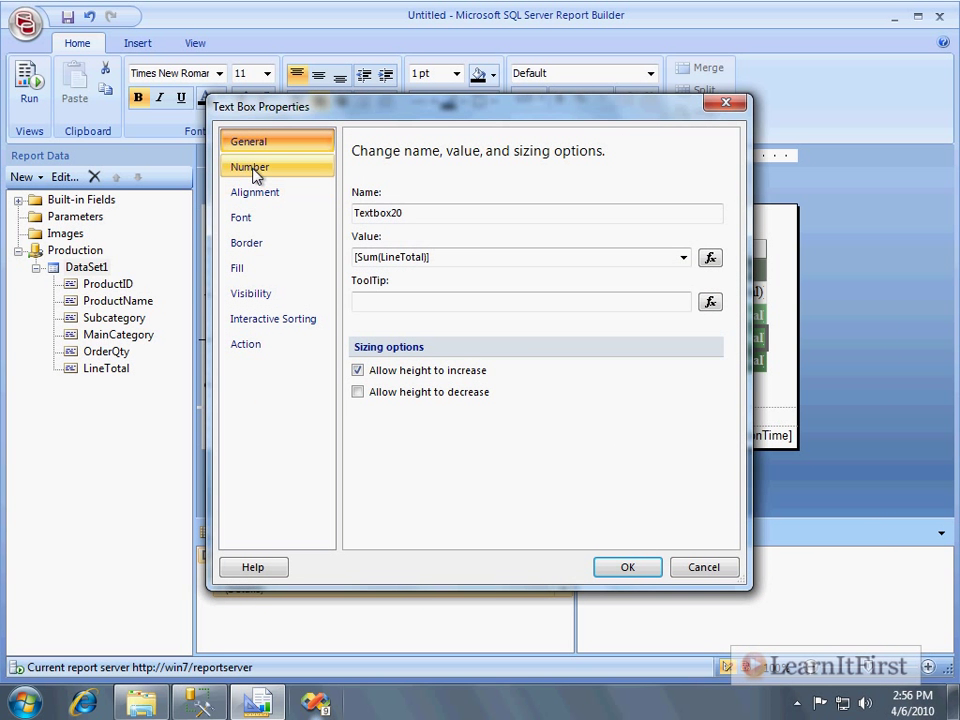
click(252, 168)
click(395, 231)
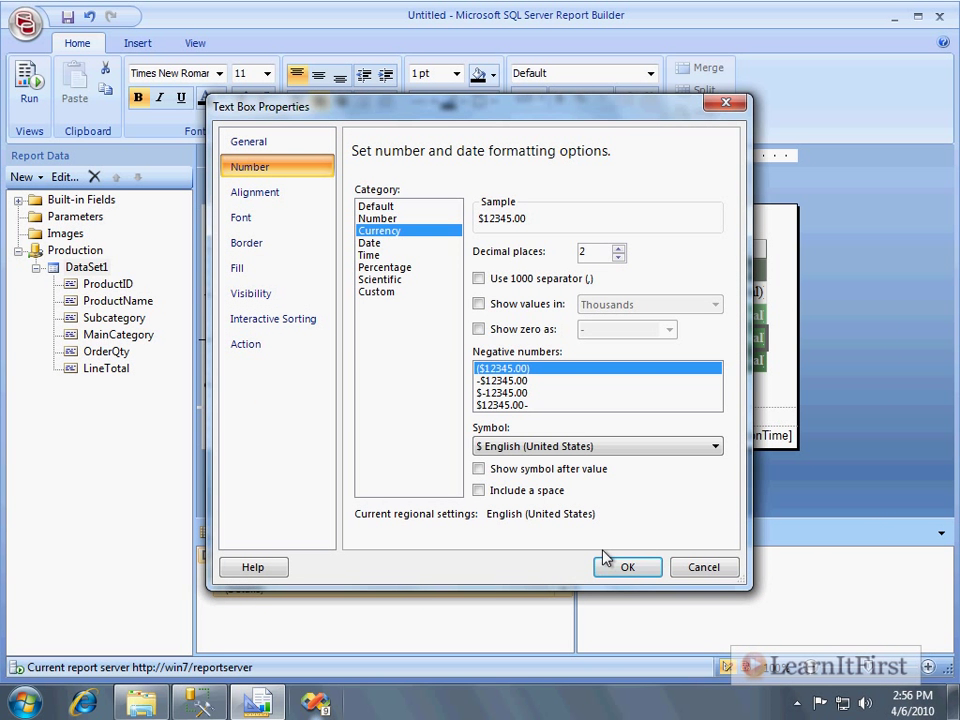
click(612, 563)
right_click(611, 330)
key(Escape)
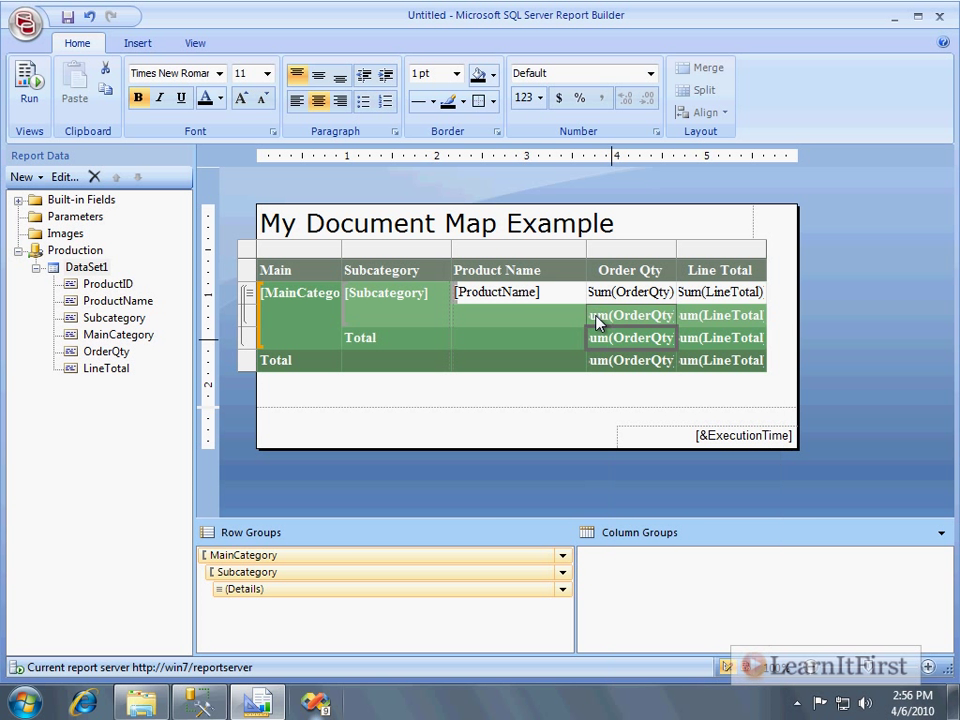
click(598, 320)
right_click(617, 316)
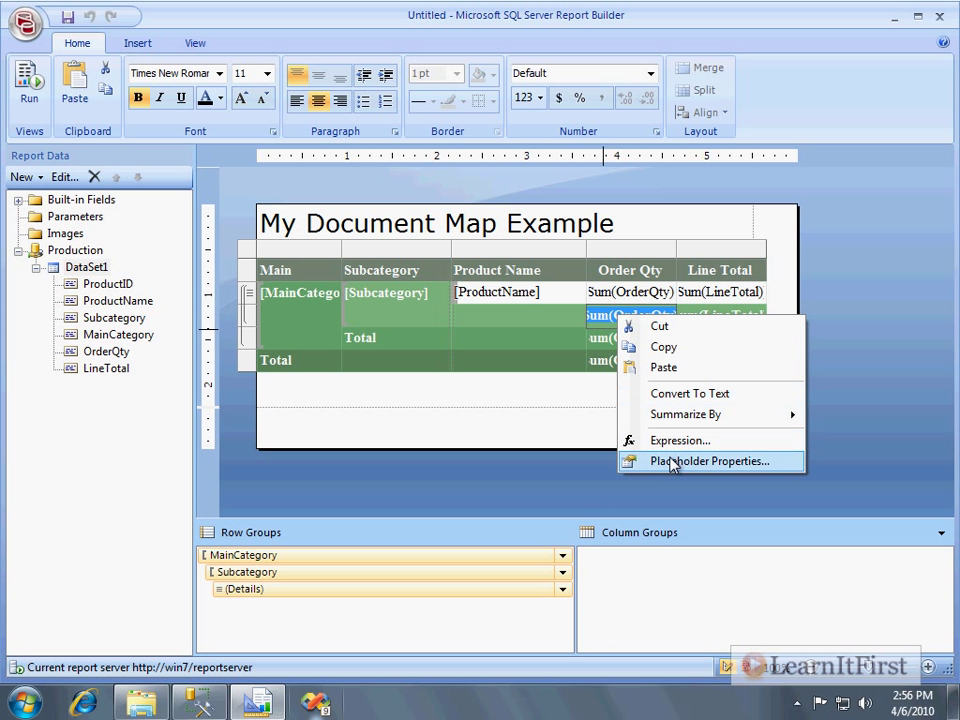
click(850, 420)
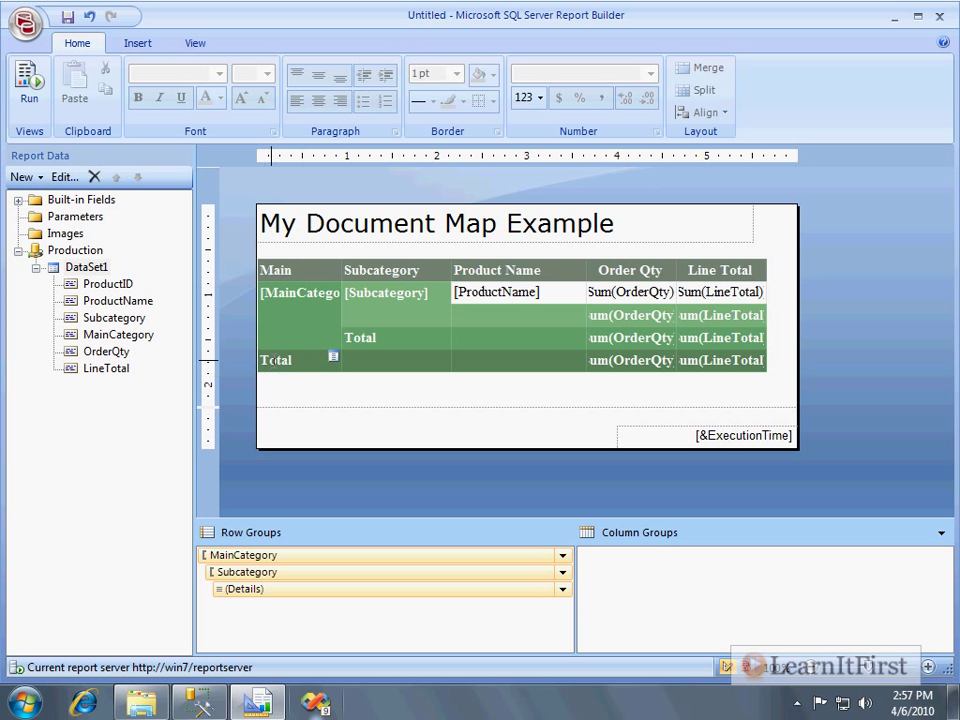
Run the report and page through to page 5, examining the category and subcategory grouping, before returning to the design view
key(F5)
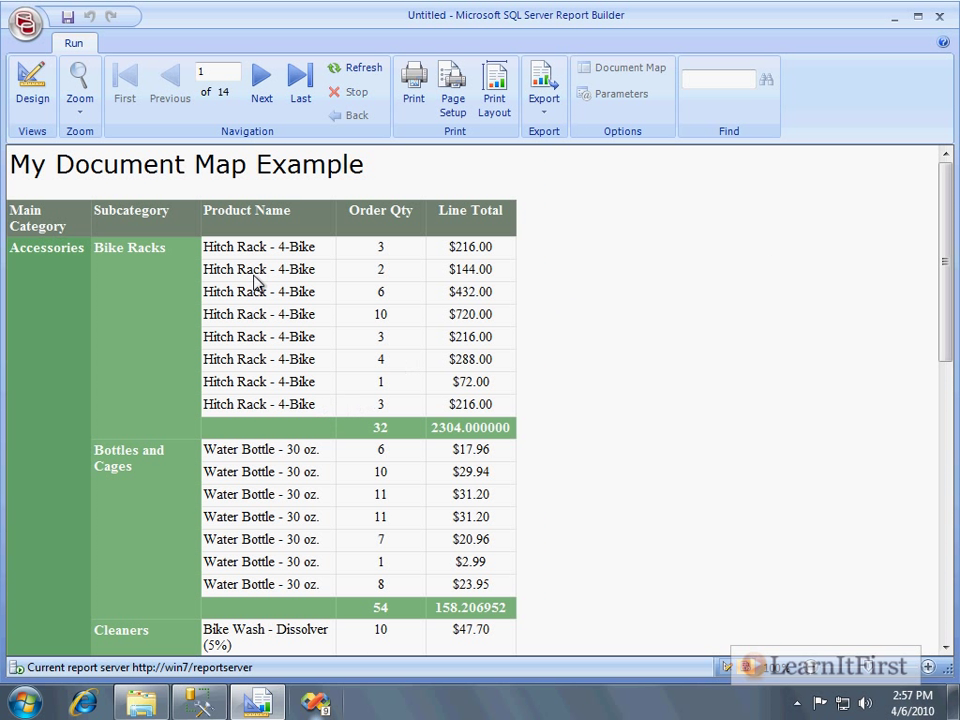
drag(946, 240, 947, 433)
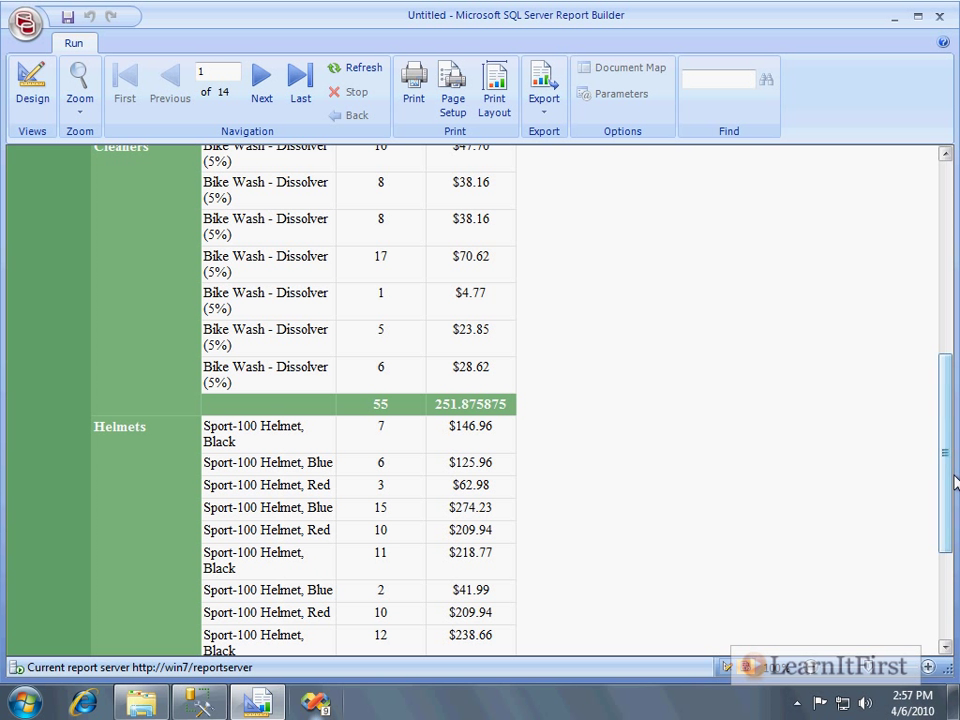
click(260, 80)
click(259, 82)
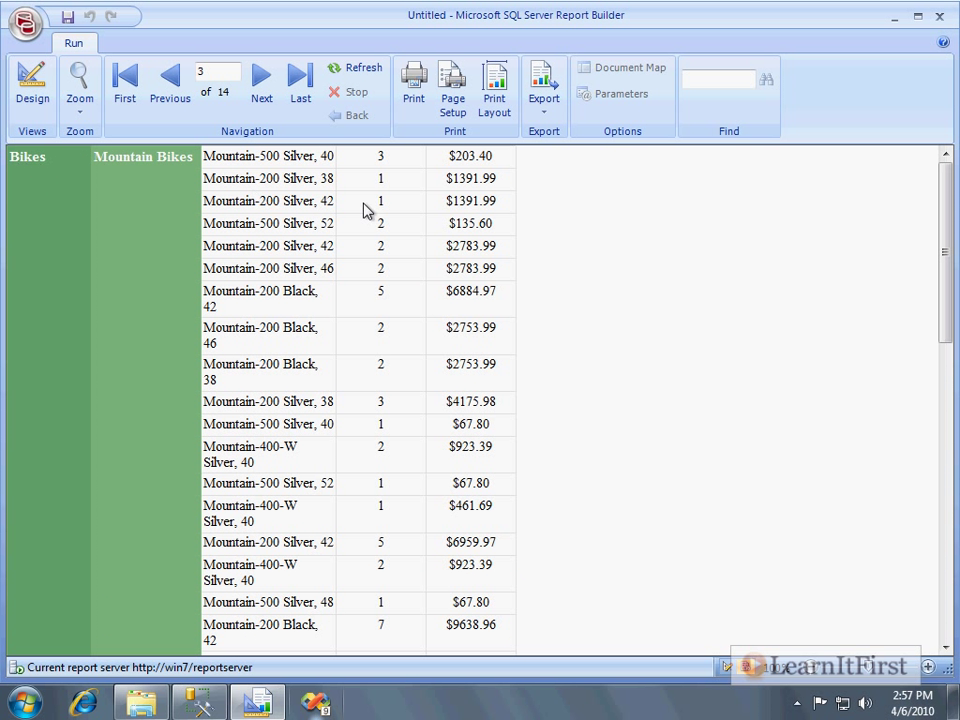
scroll(268, 170, up, 2)
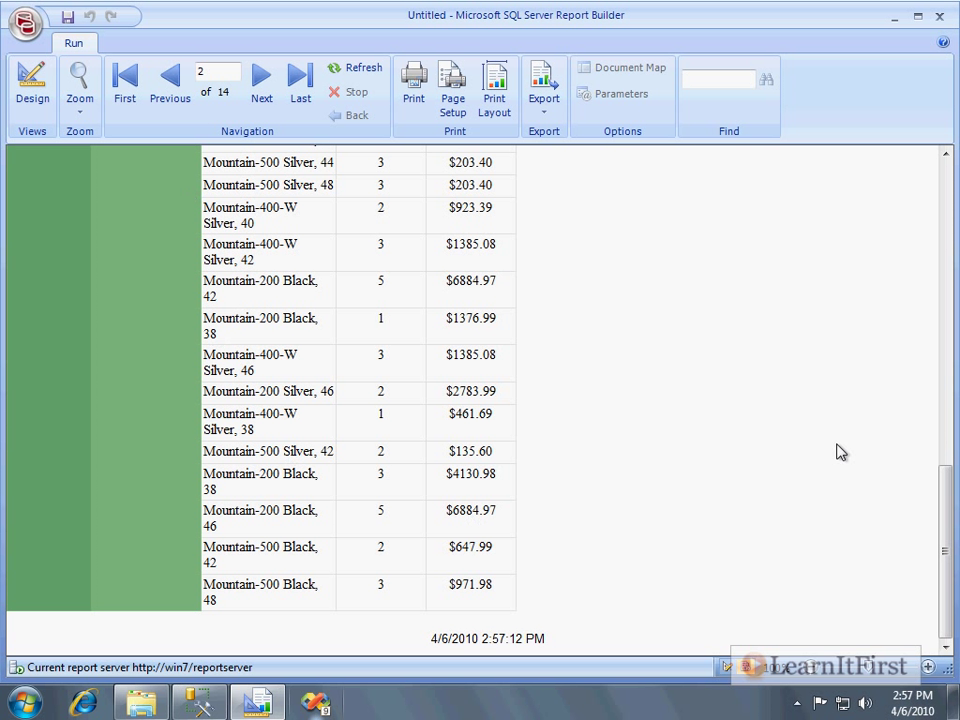
drag(944, 541, 955, 393)
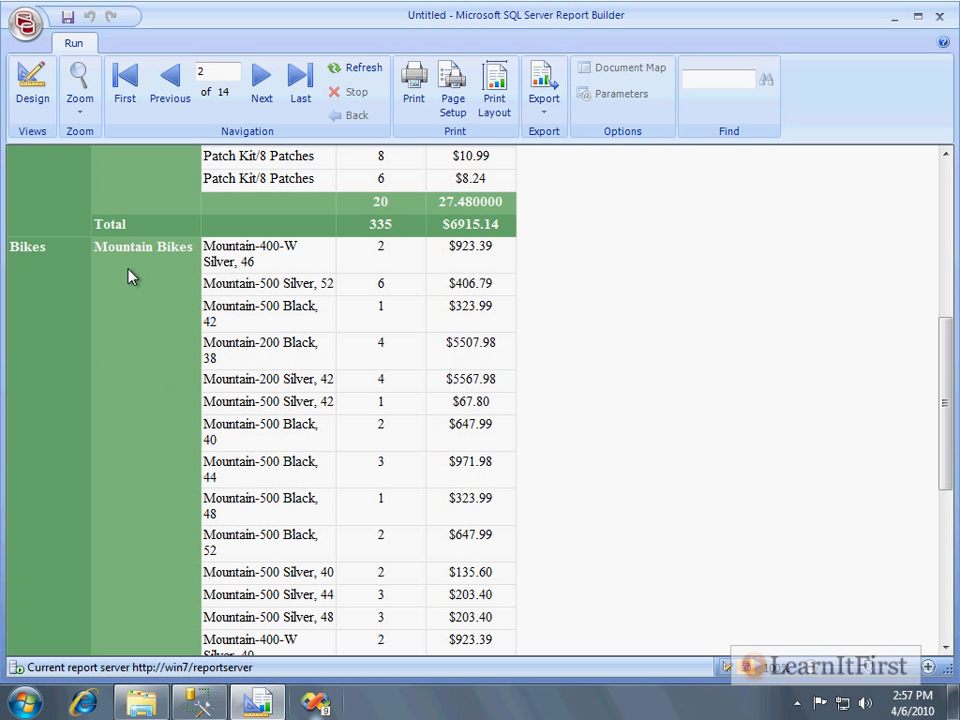
scroll(140, 290, down, 3)
click(262, 80)
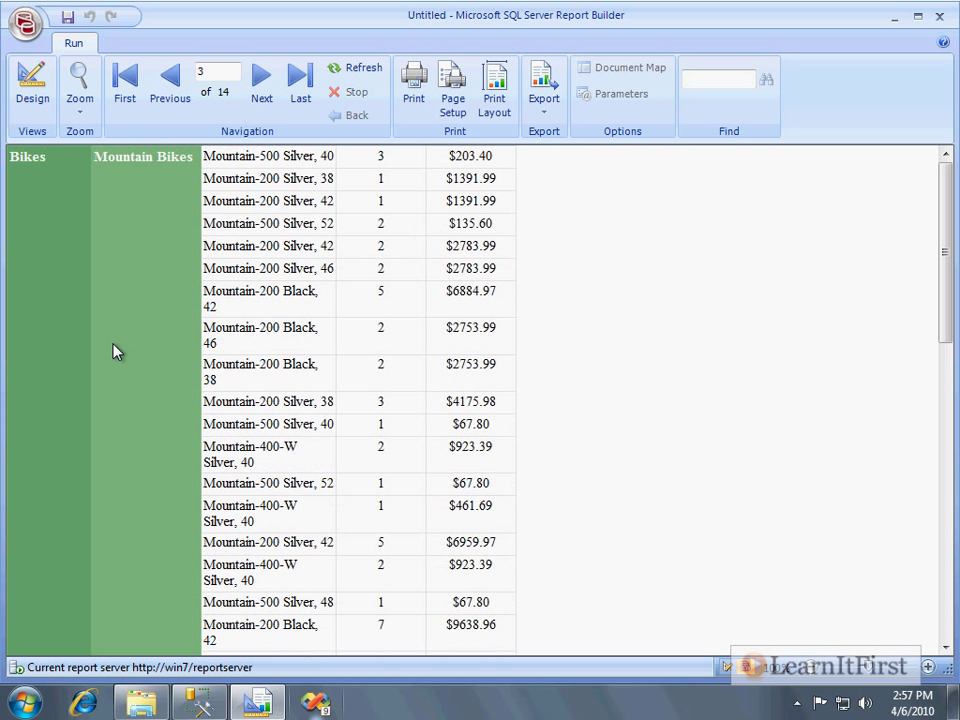
scroll(140, 292, down, 15)
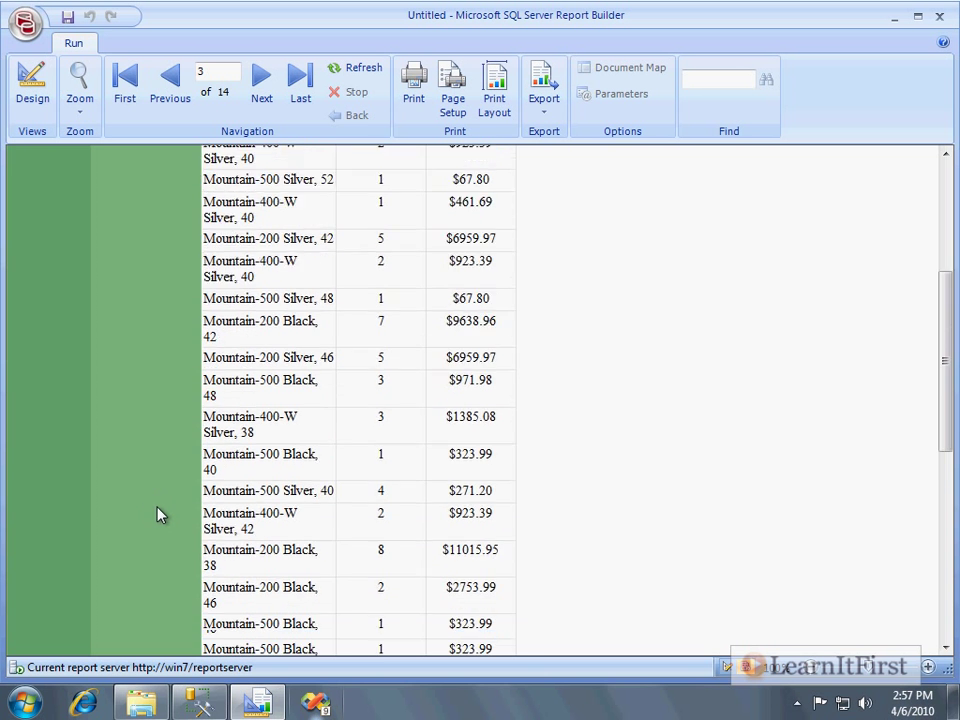
scroll(146, 524, down, 10)
click(262, 92)
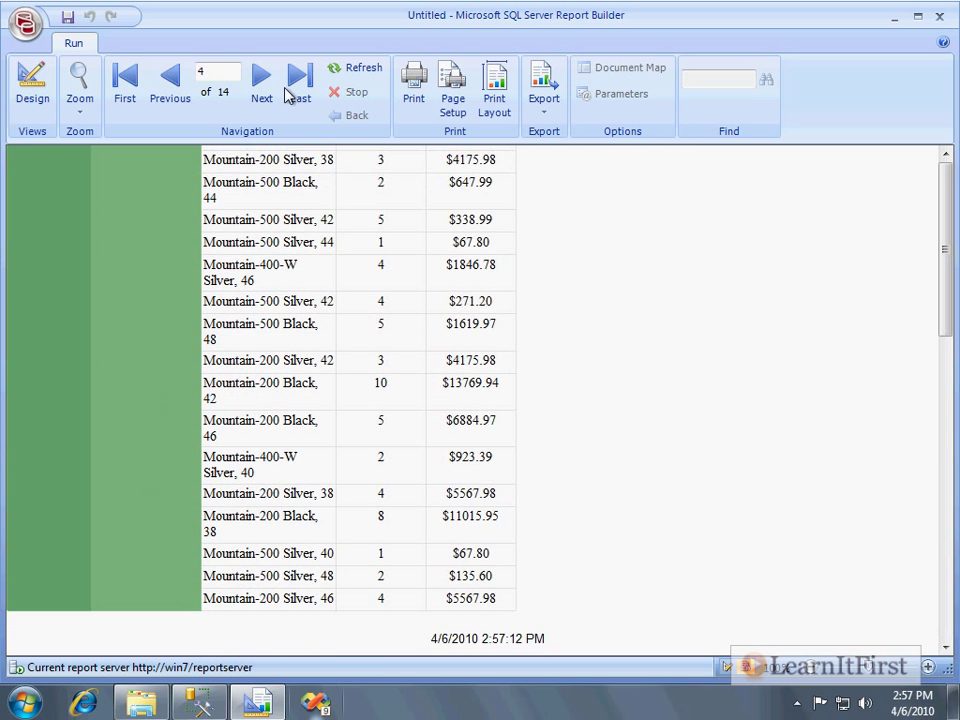
click(260, 96)
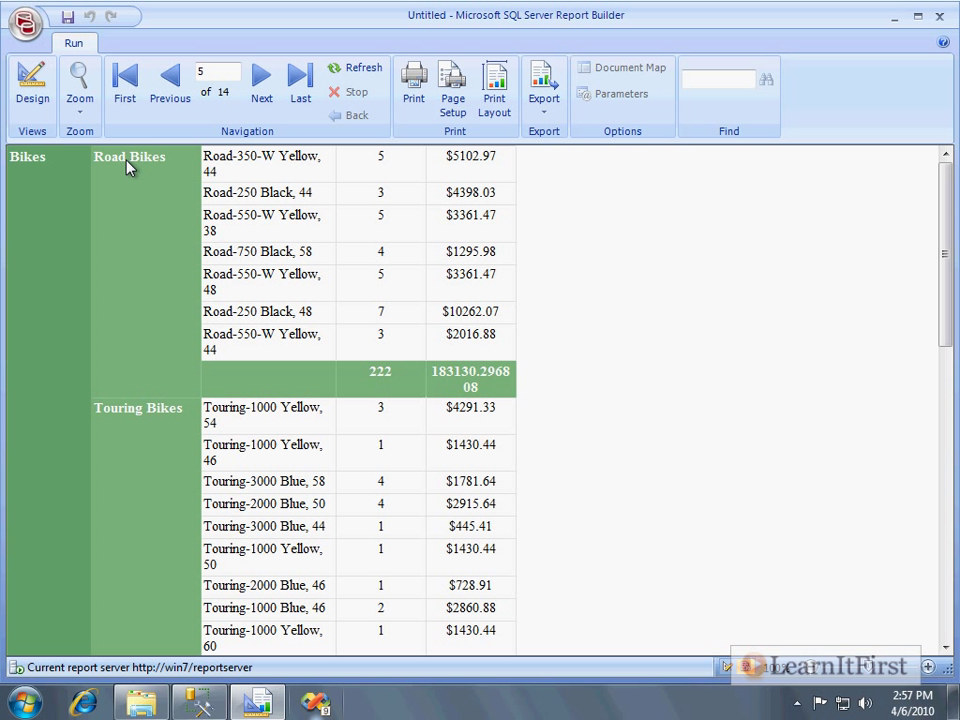
click(40, 100)
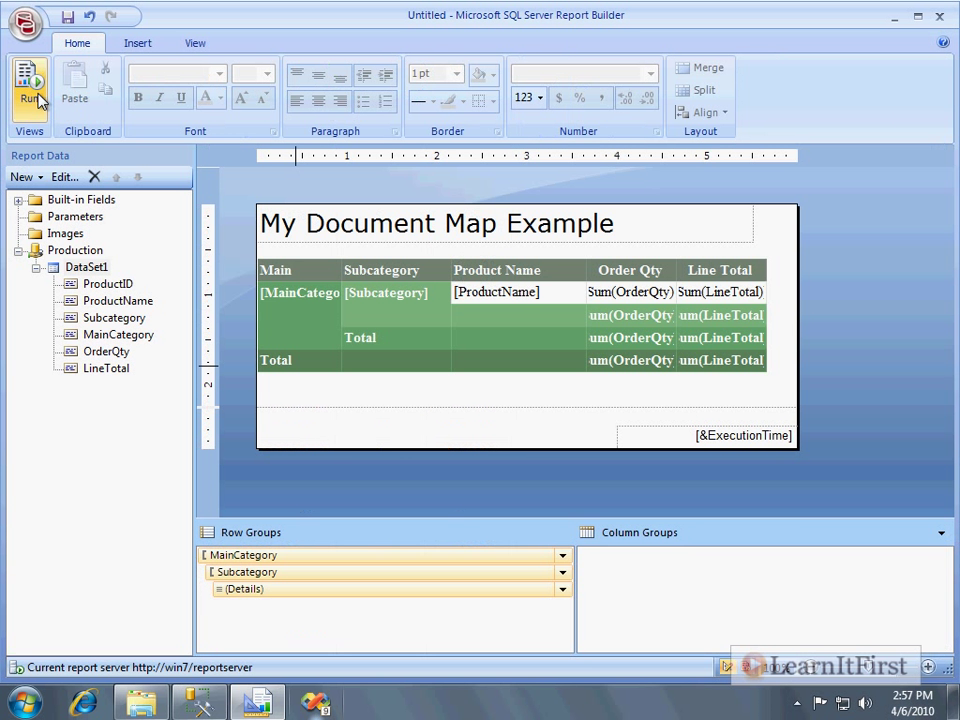
Set the document map of the MainCategory row group to [MainCategory]
click(272, 338)
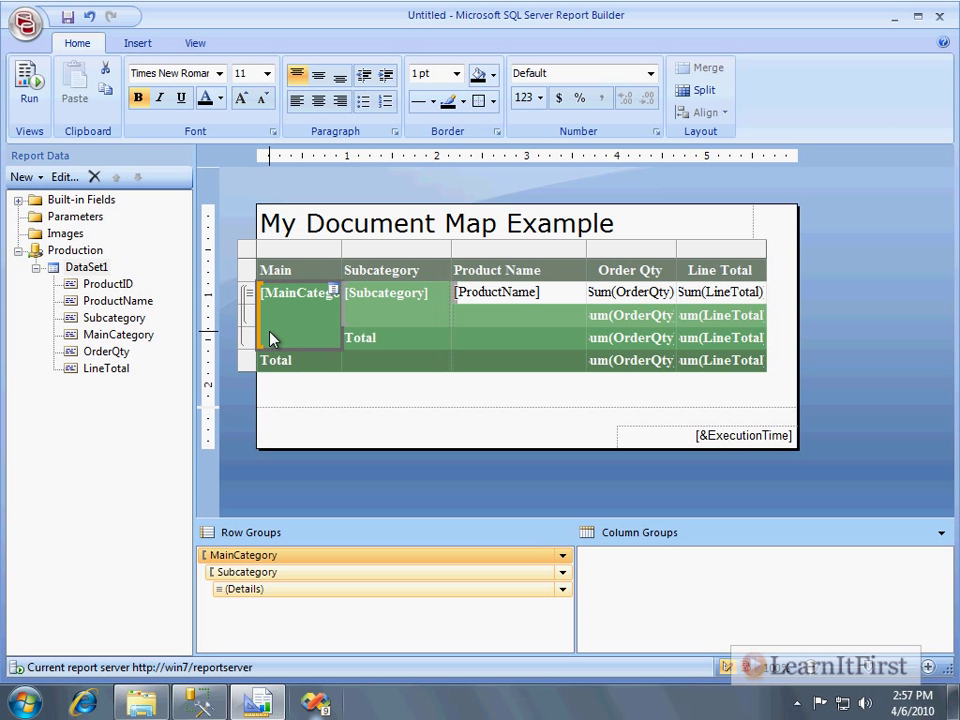
click(246, 572)
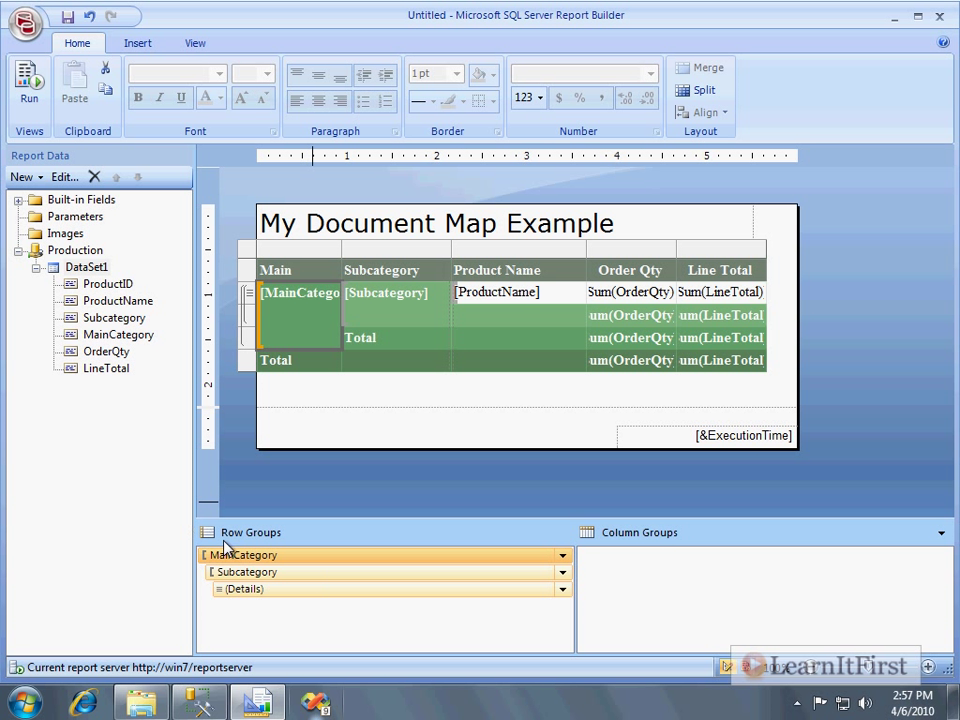
double_click(270, 558)
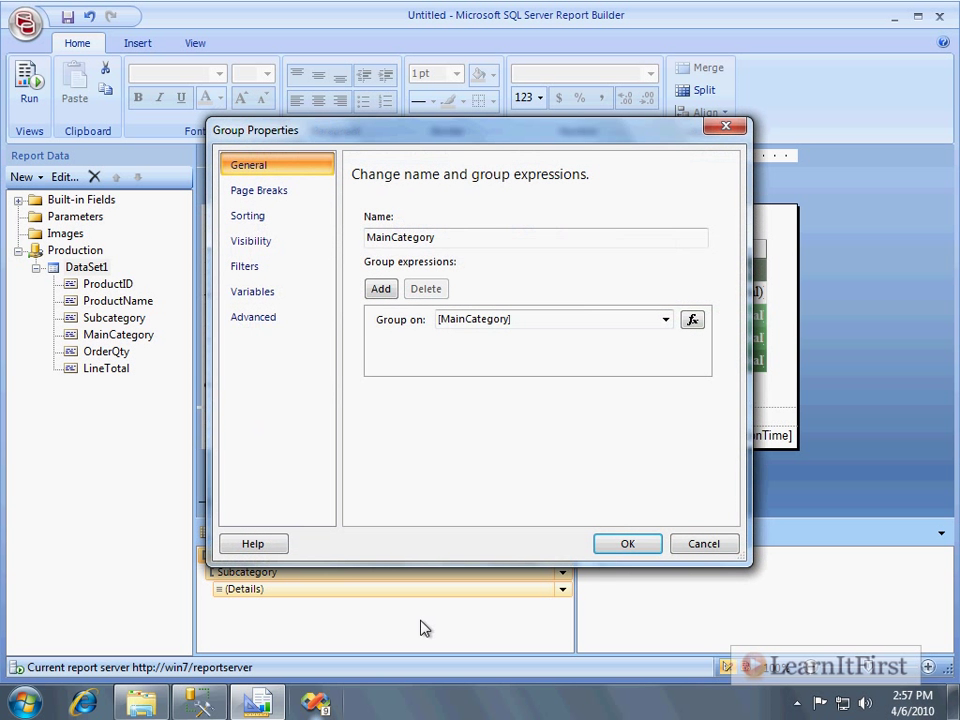
click(277, 326)
click(405, 321)
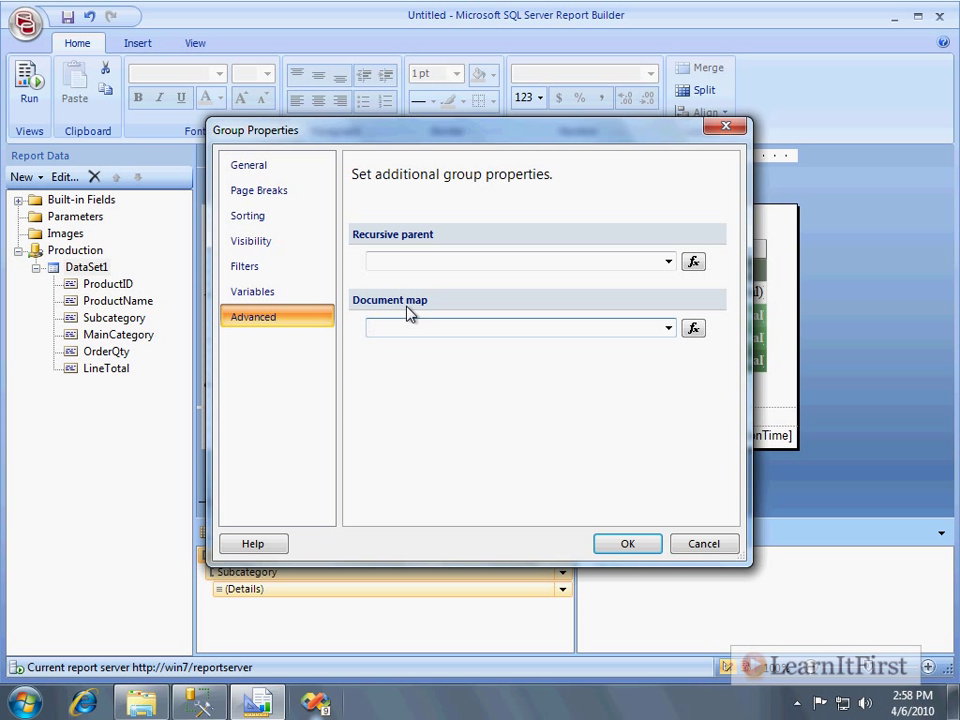
click(668, 330)
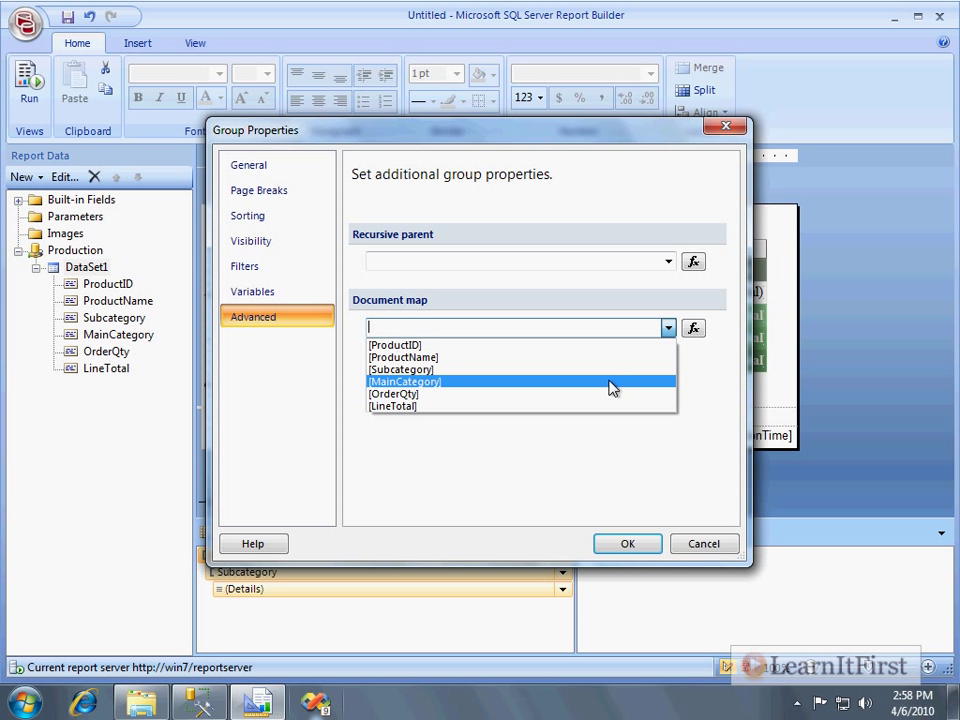
click(720, 403)
click(668, 328)
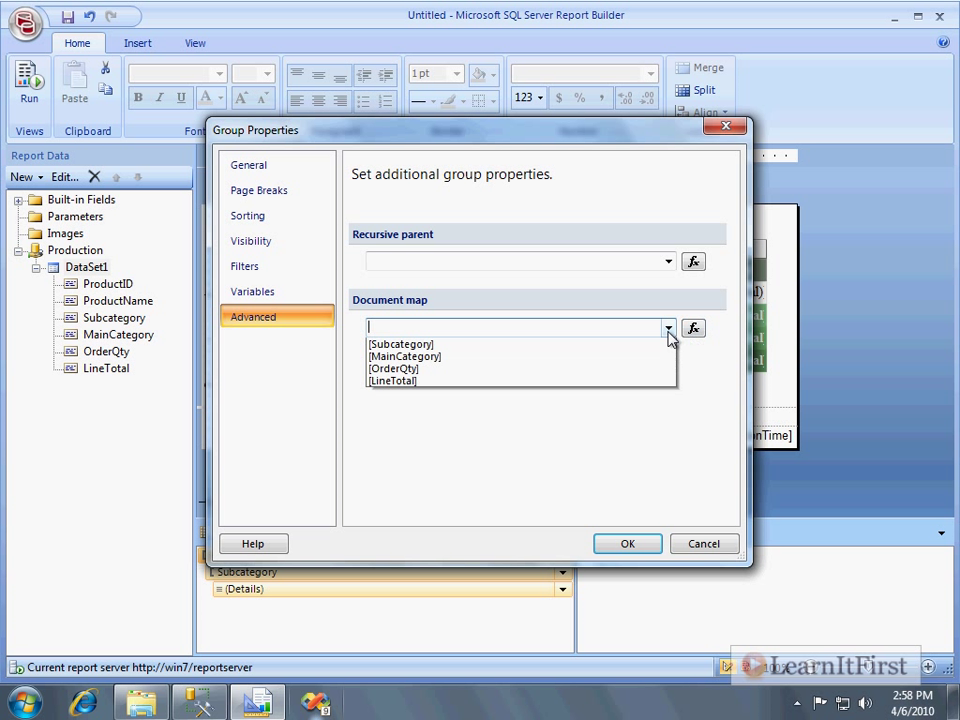
click(519, 388)
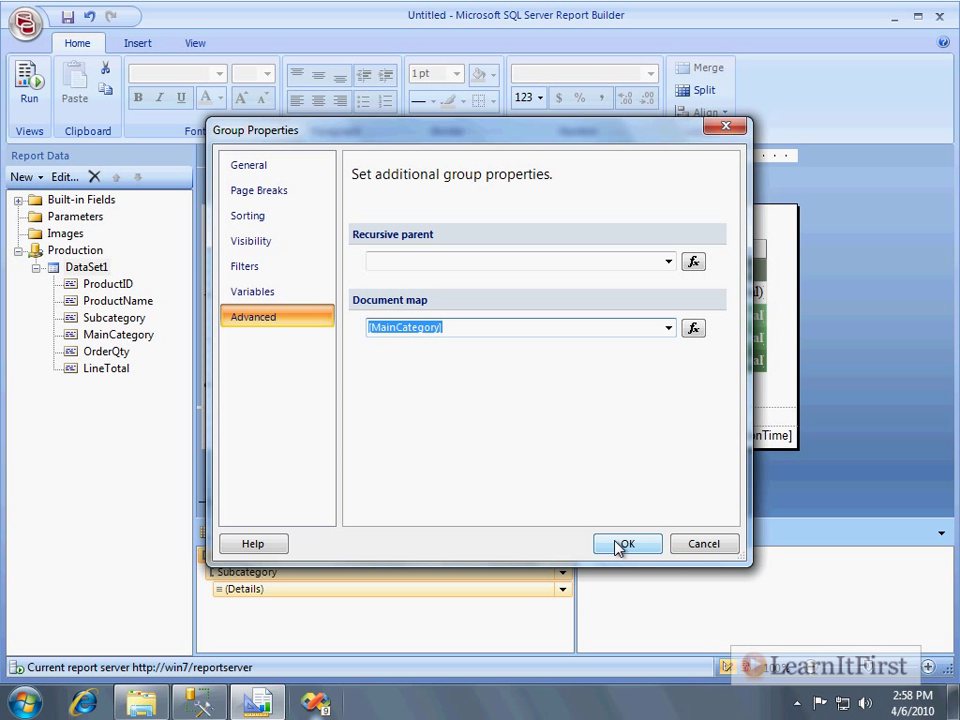
click(620, 546)
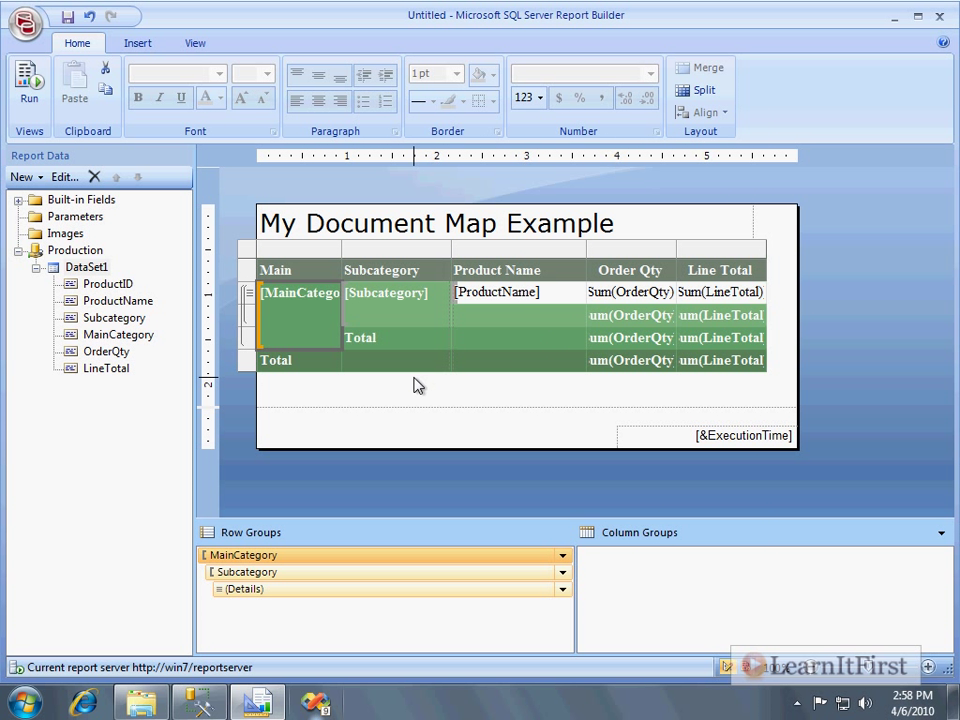
Run the report and use its document map to go to Components, Clothing and Bikes before returning to the design view
key(F5)
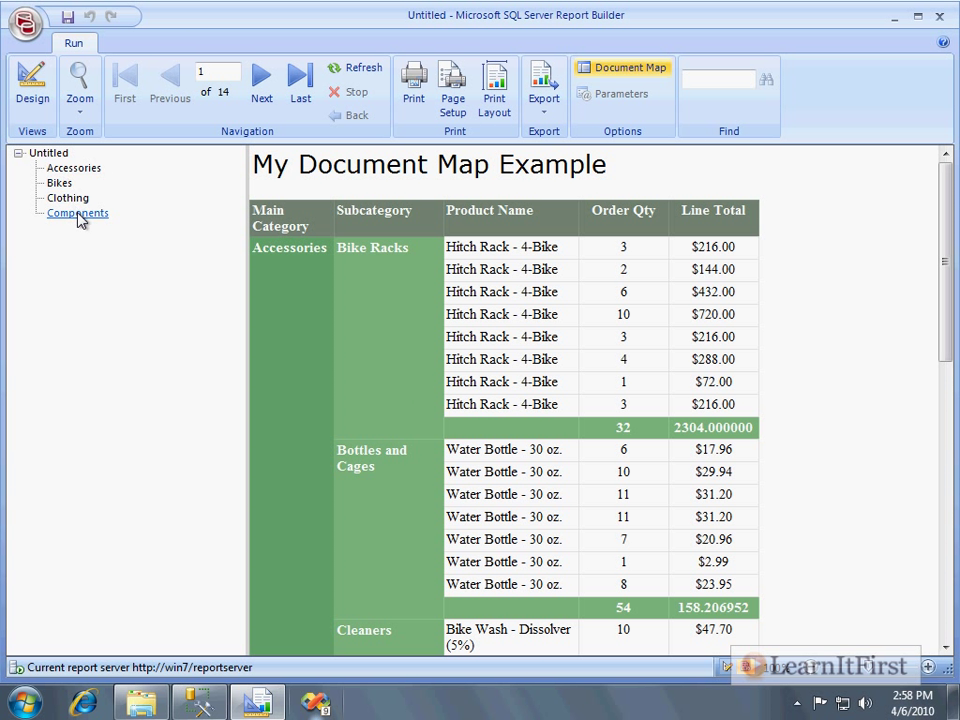
click(73, 212)
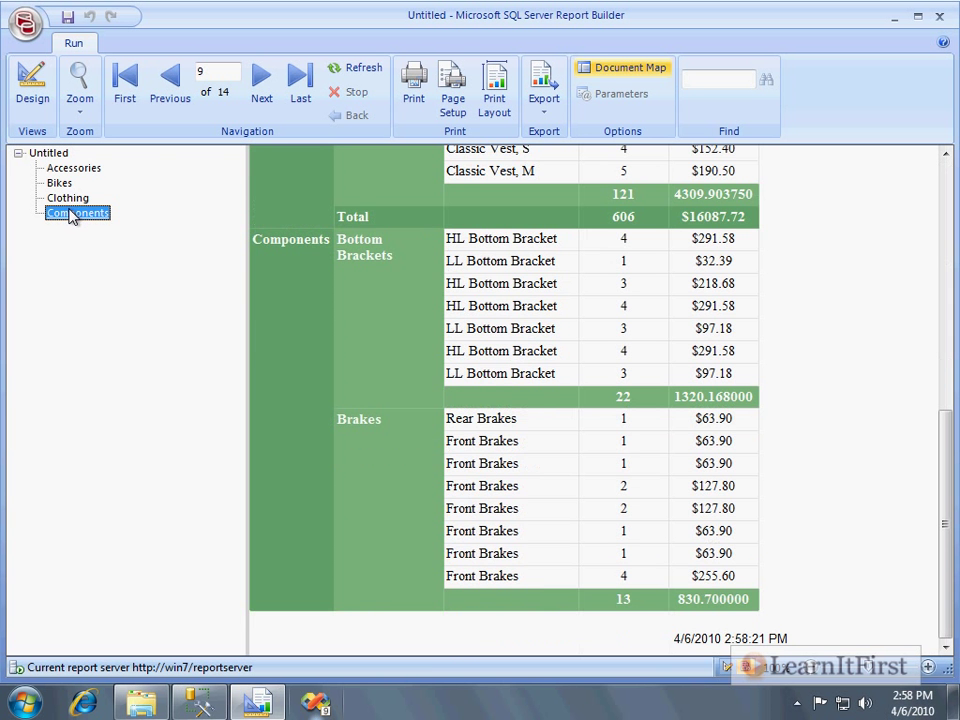
click(68, 198)
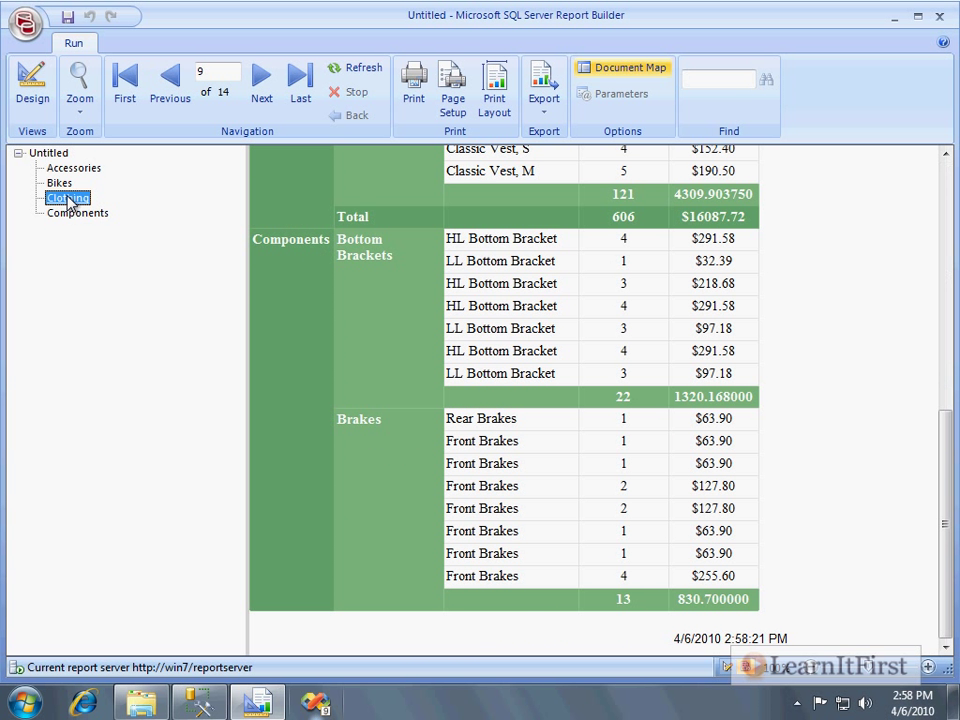
click(60, 184)
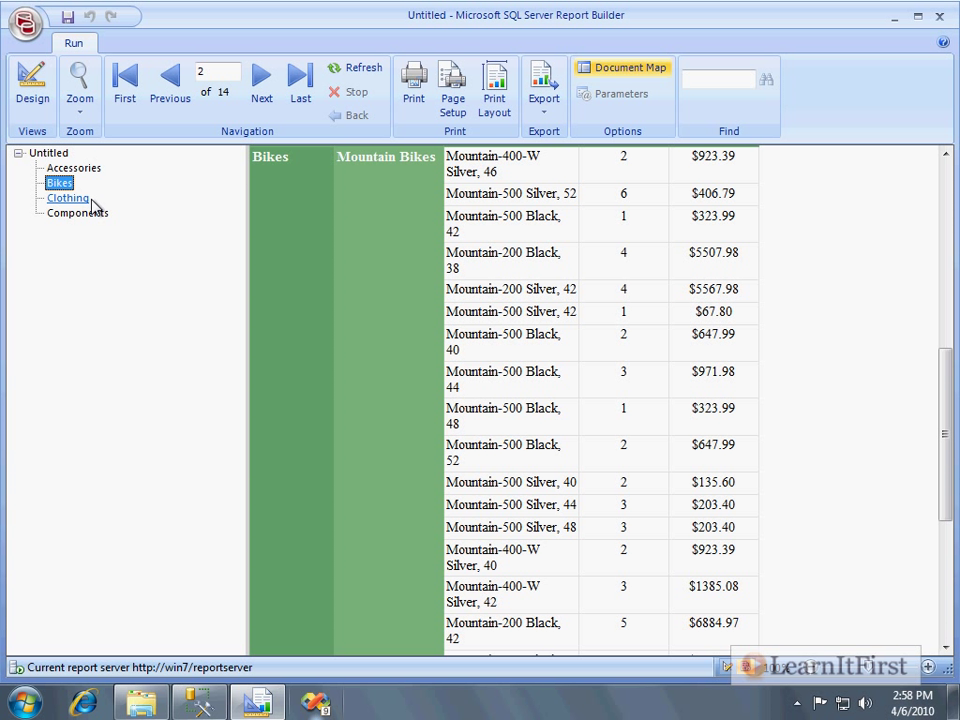
click(32, 112)
Set the document map of the Subcategory row group to [Subcategory]
click(386, 320)
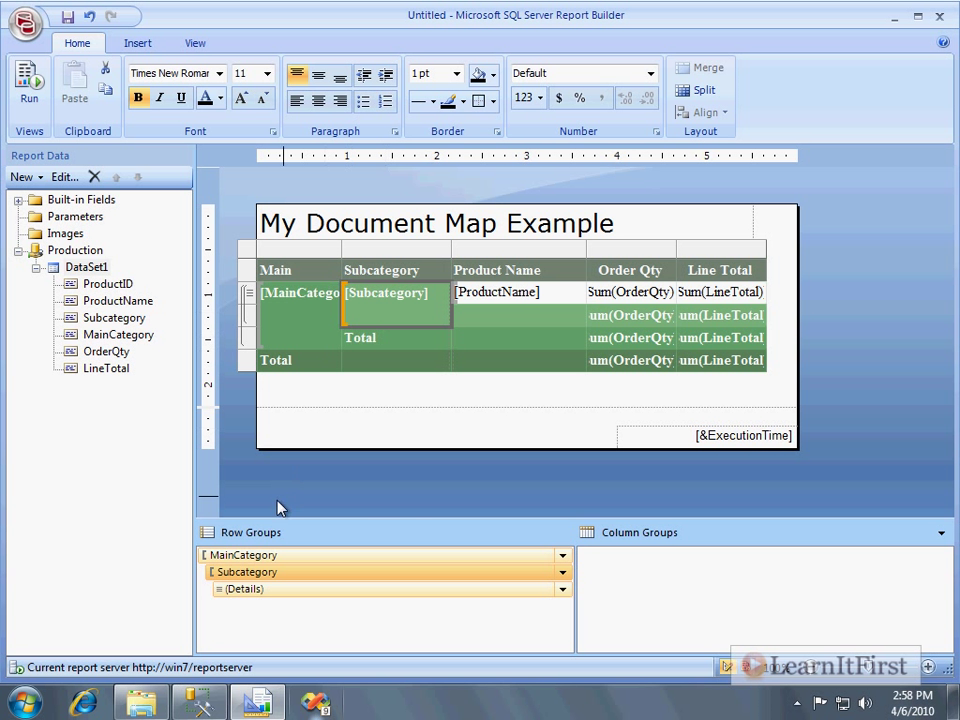
click(325, 572)
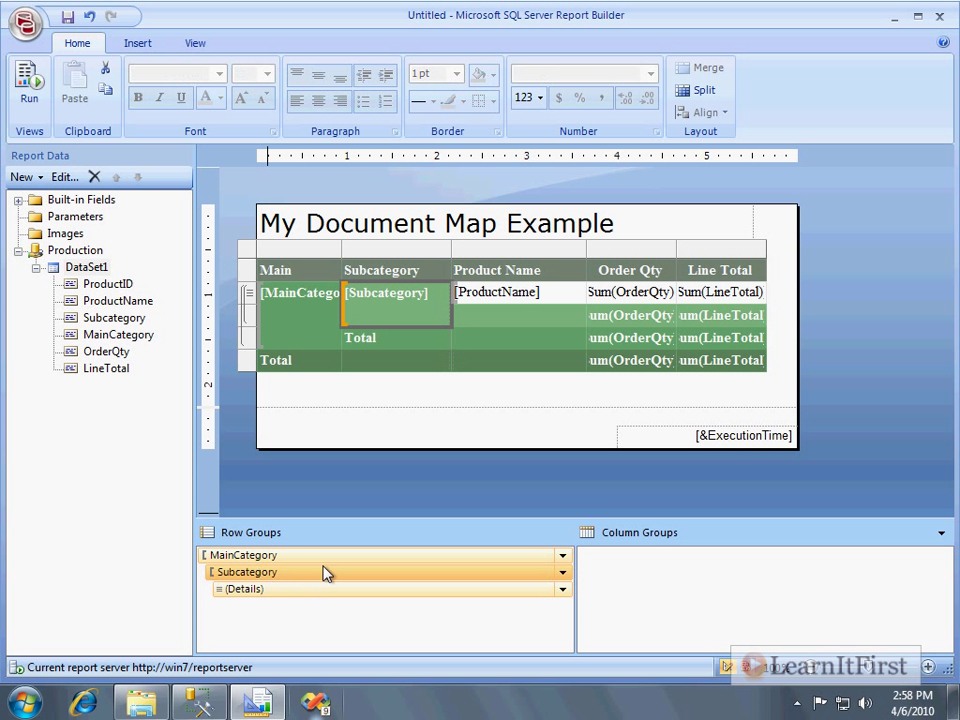
double_click(271, 578)
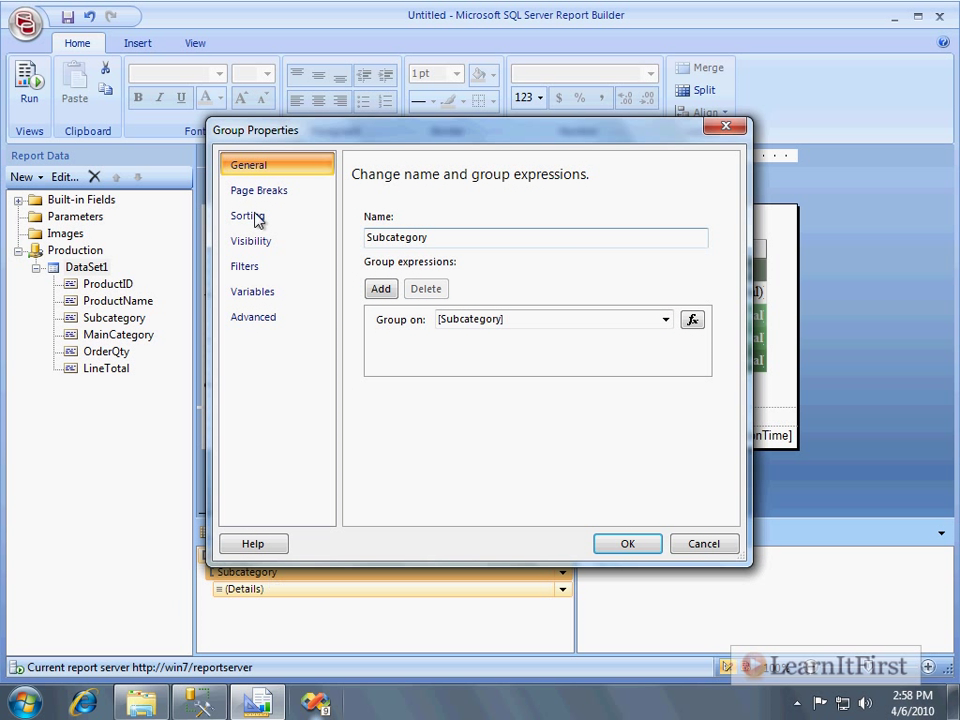
click(254, 326)
drag(383, 147, 379, 58)
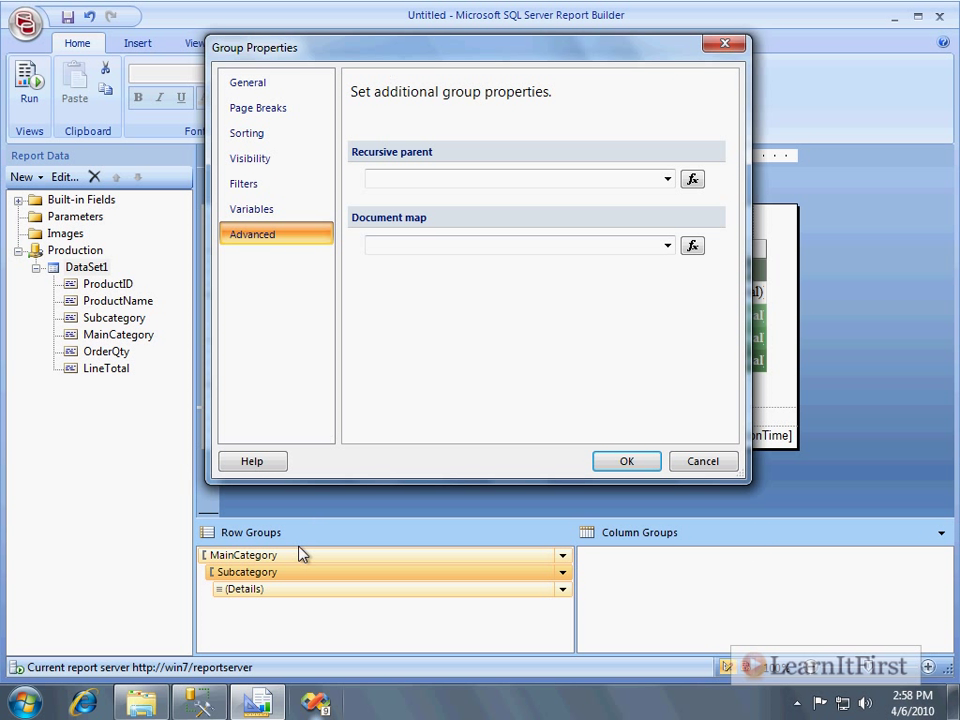
click(467, 248)
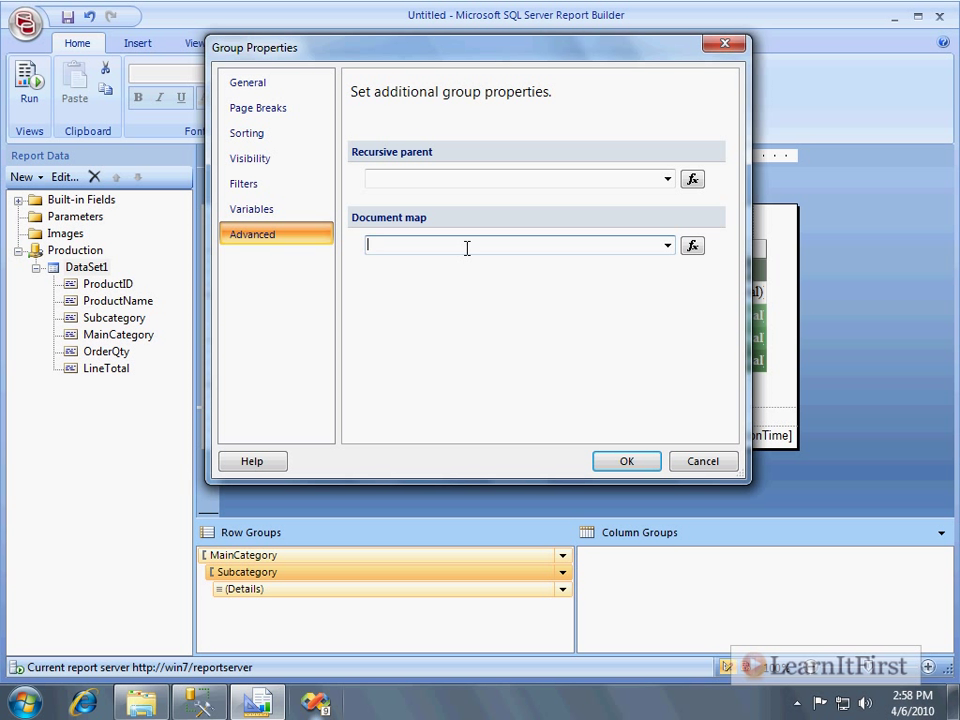
click(667, 246)
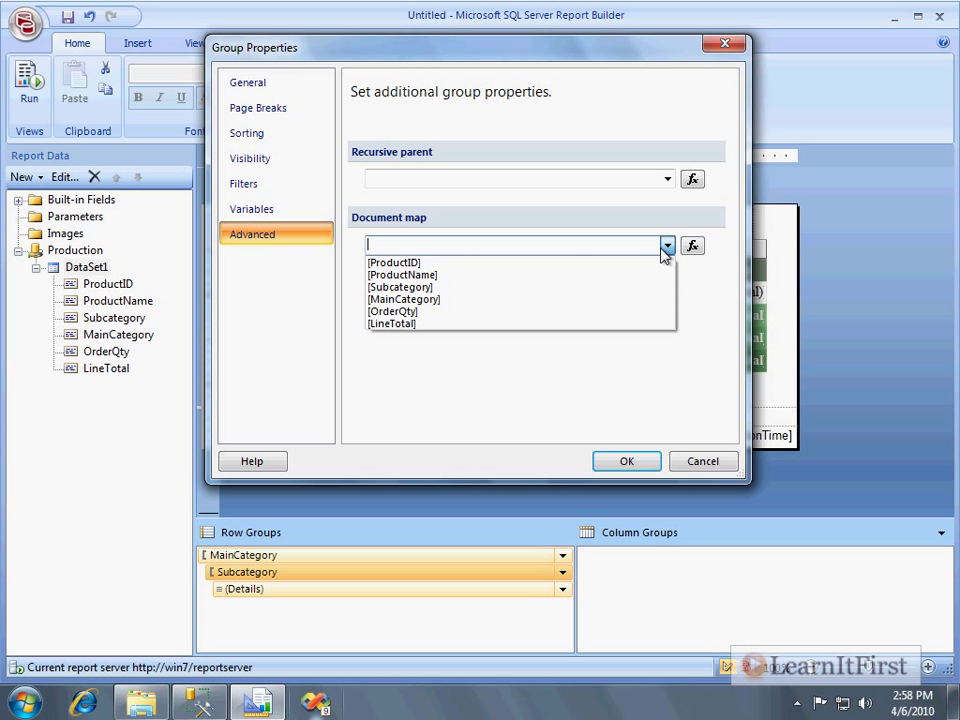
click(493, 287)
click(626, 461)
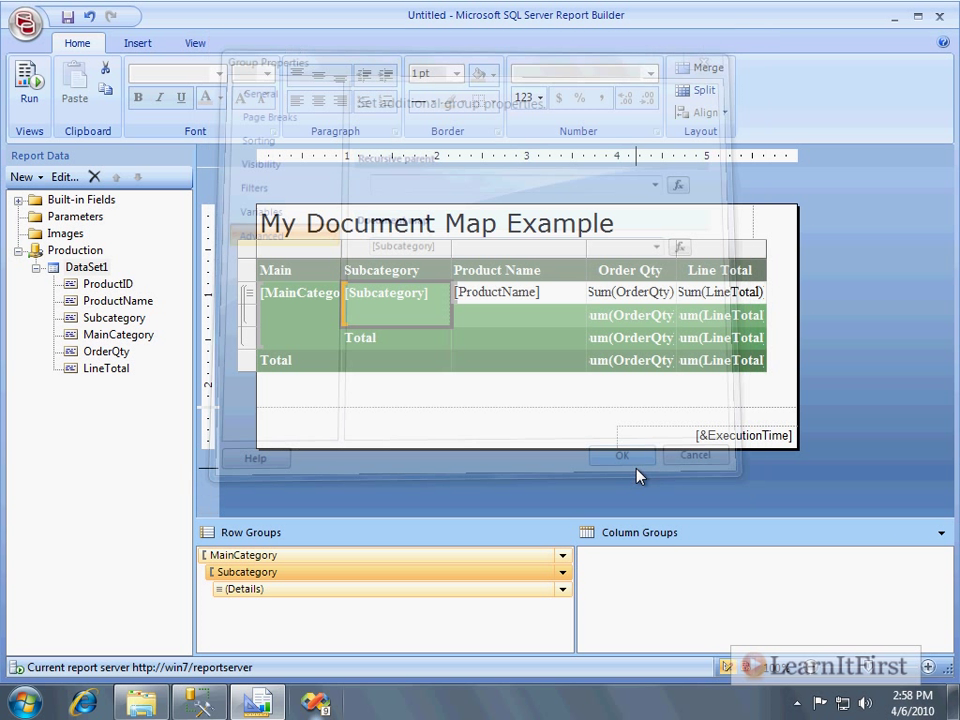
Run the report and use its document map to go to Brakes and Pedals under Components and Road Bikes under Bikes
key(F5)
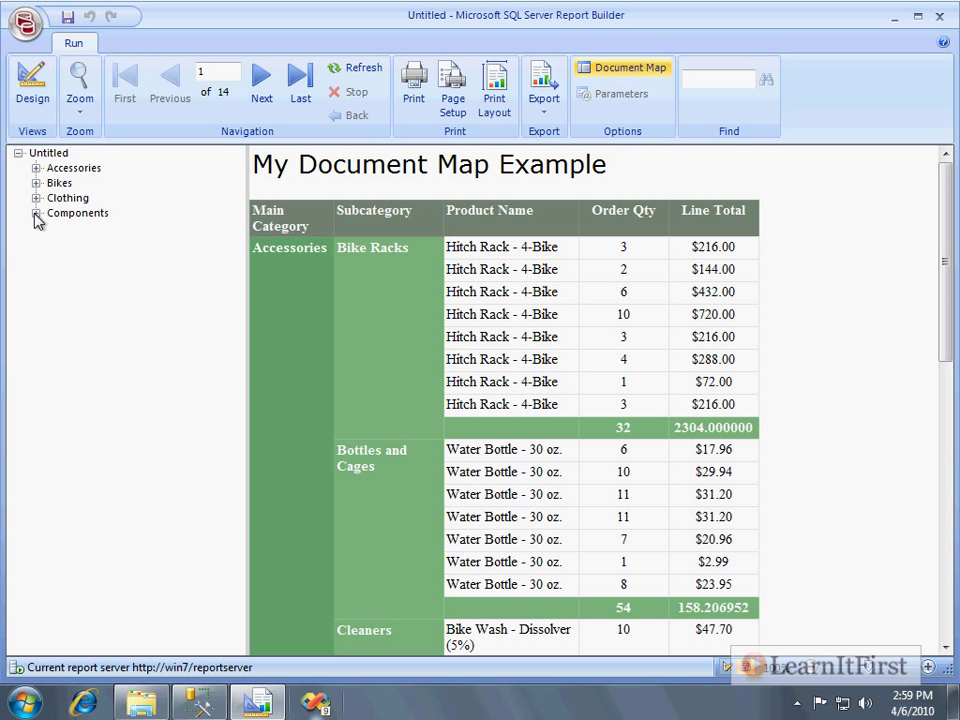
click(36, 213)
click(81, 246)
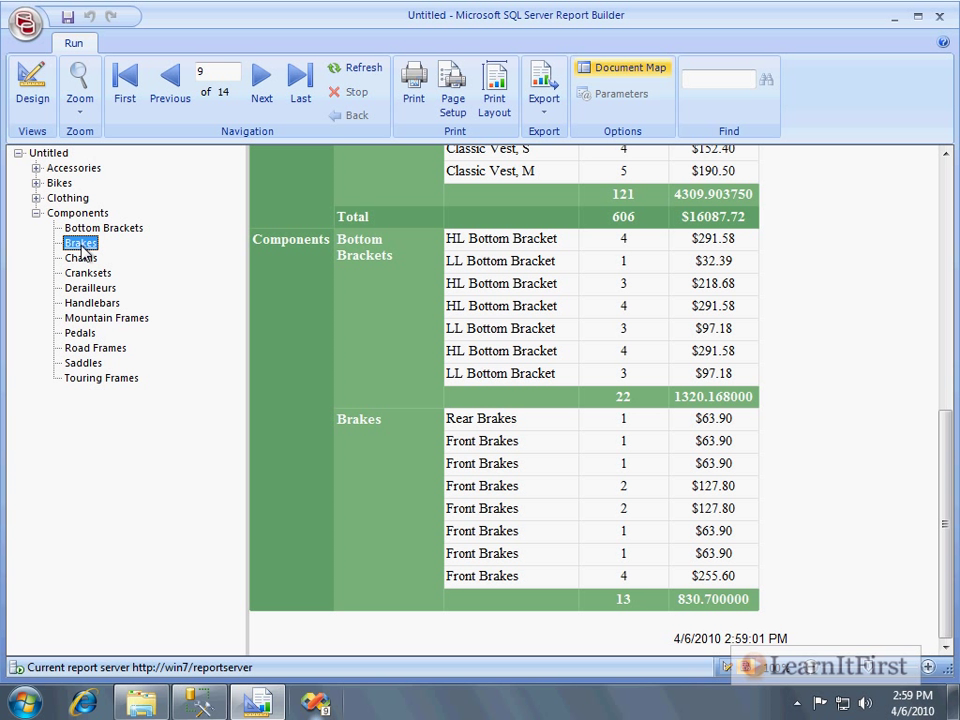
click(82, 333)
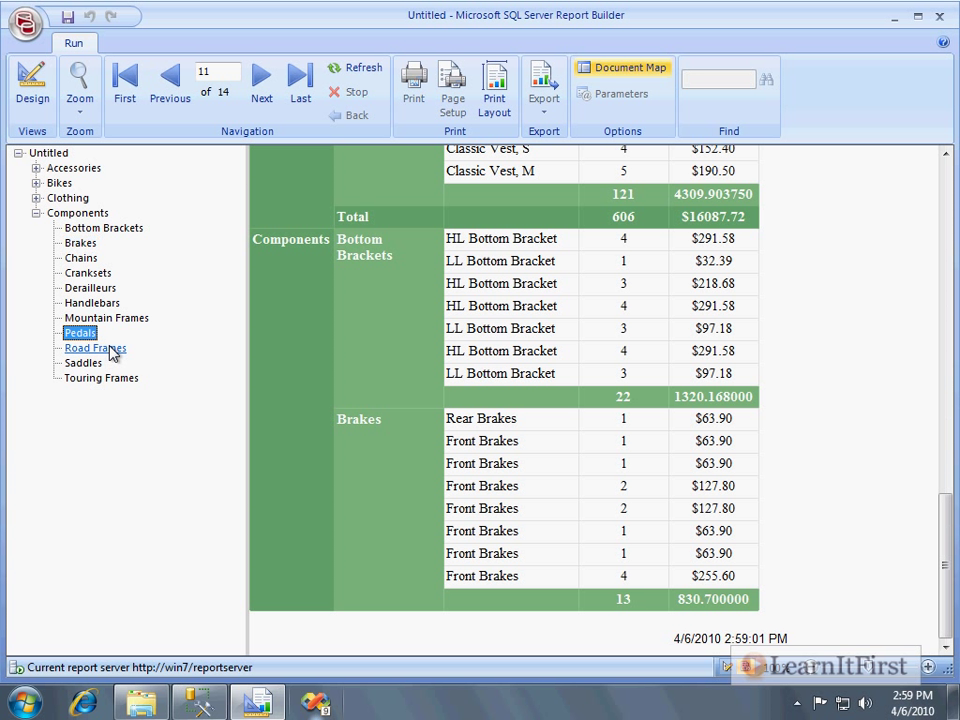
click(36, 183)
click(92, 214)
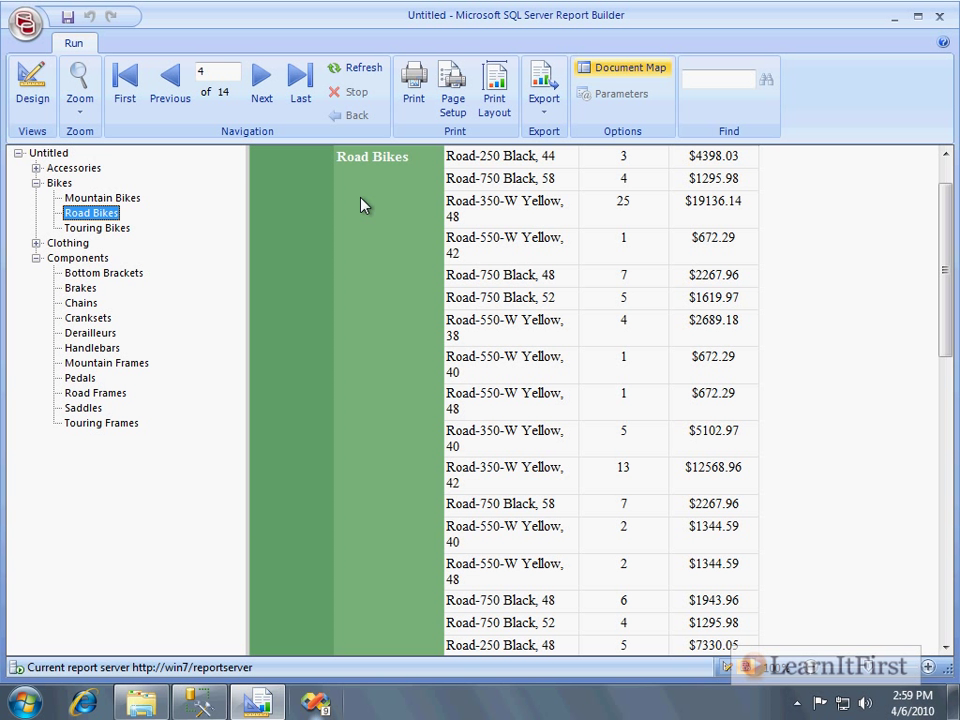
Go to the document map's root entry, collapse the Bikes branch, and briefly expand and collapse Accessories
click(50, 153)
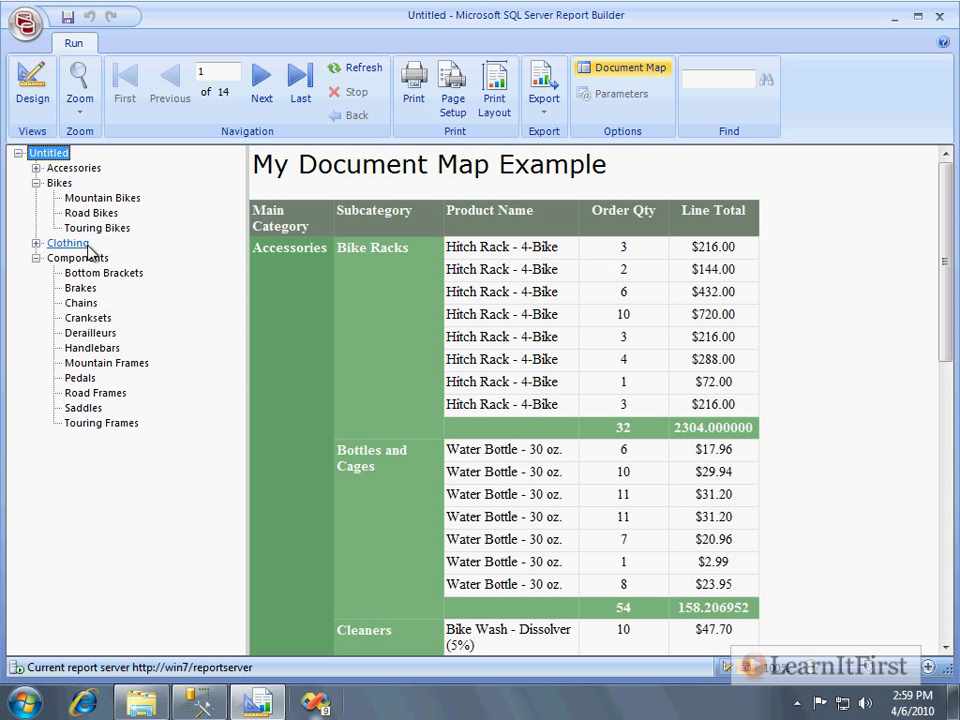
click(36, 183)
click(36, 168)
click(36, 168)
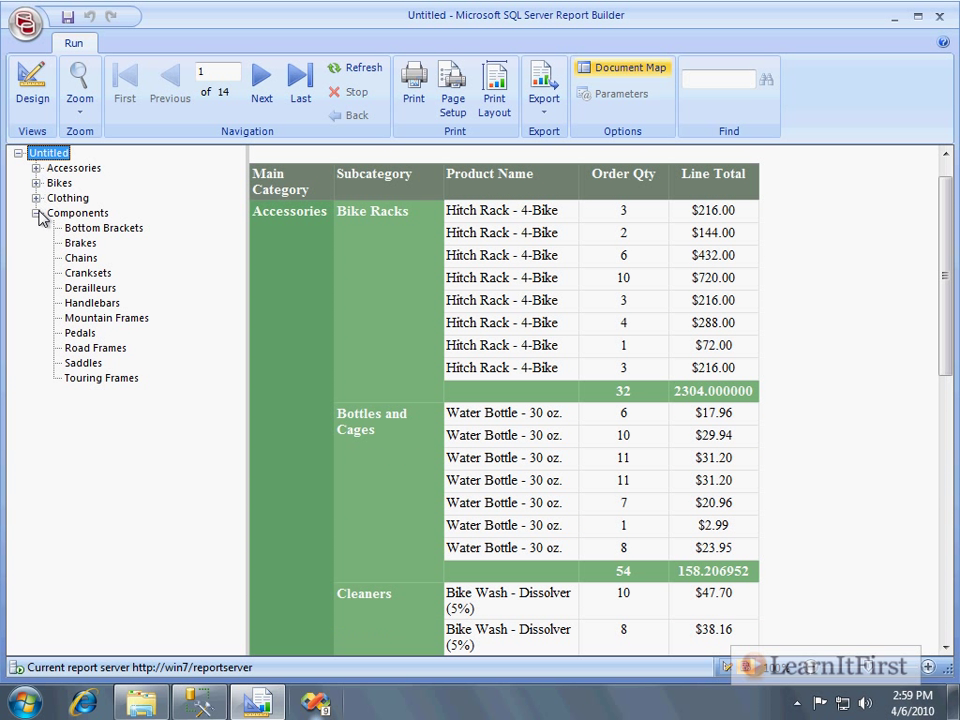